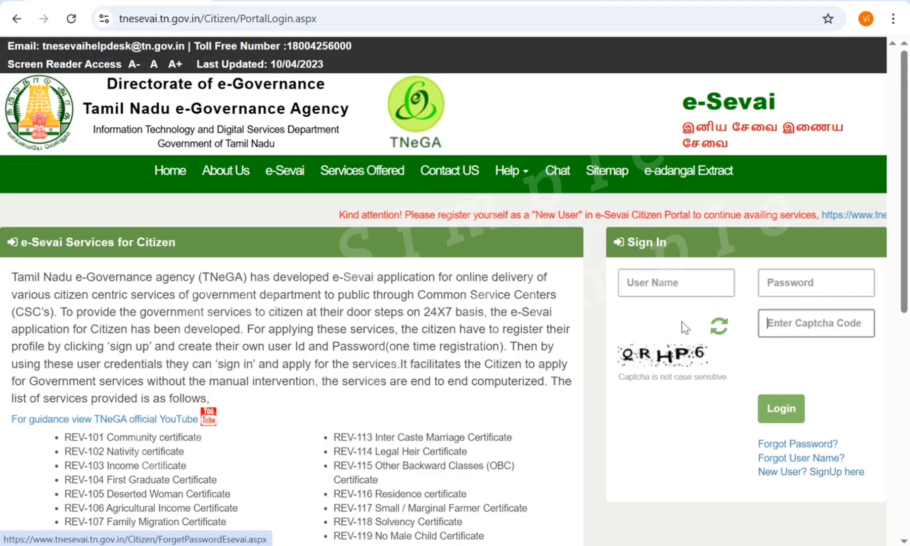
# Sign in to the e-Sevai citizen portal with the user name, account password and captcha code.
pyautogui.click(667, 281)
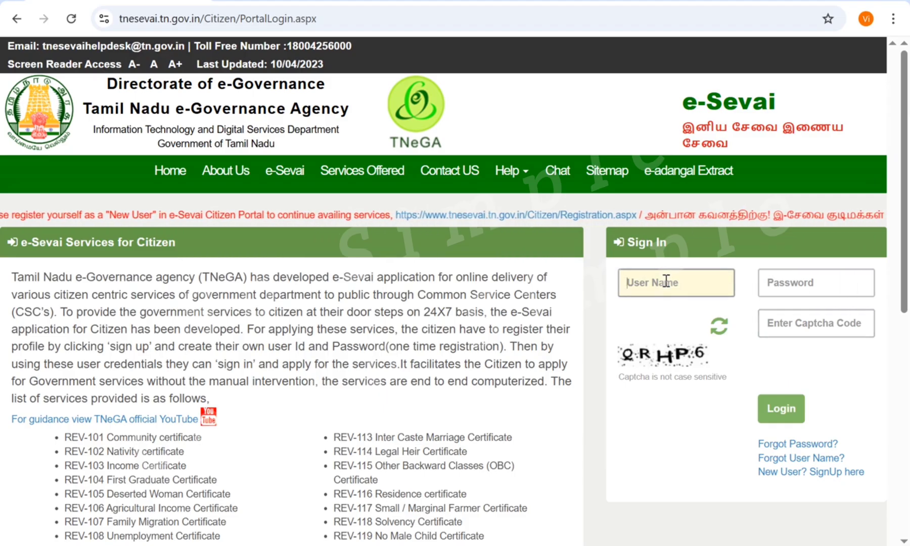
pyautogui.click(790, 408)
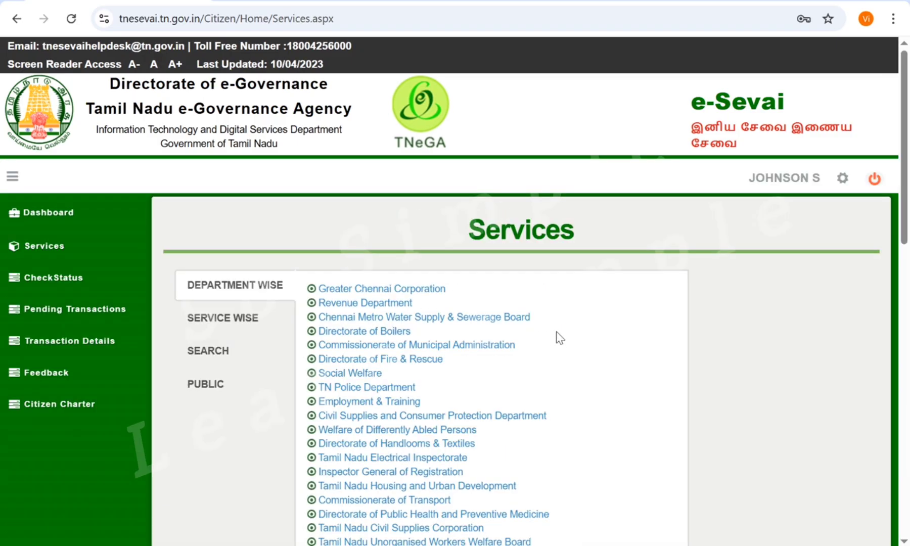
# Open the REV-101 Community certificate service of the Revenue Department in a maximized window and proceed past its instructions.
pyautogui.click(366, 303)
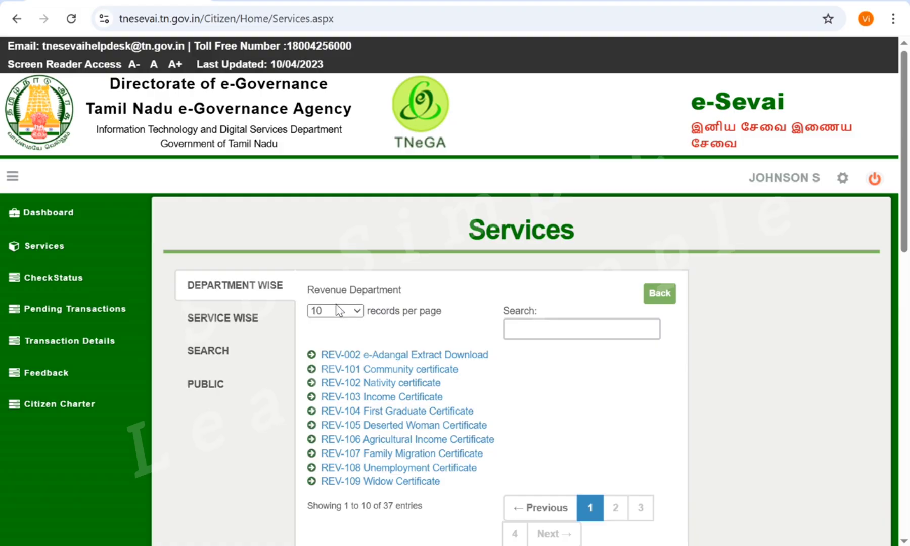
pyautogui.click(386, 373)
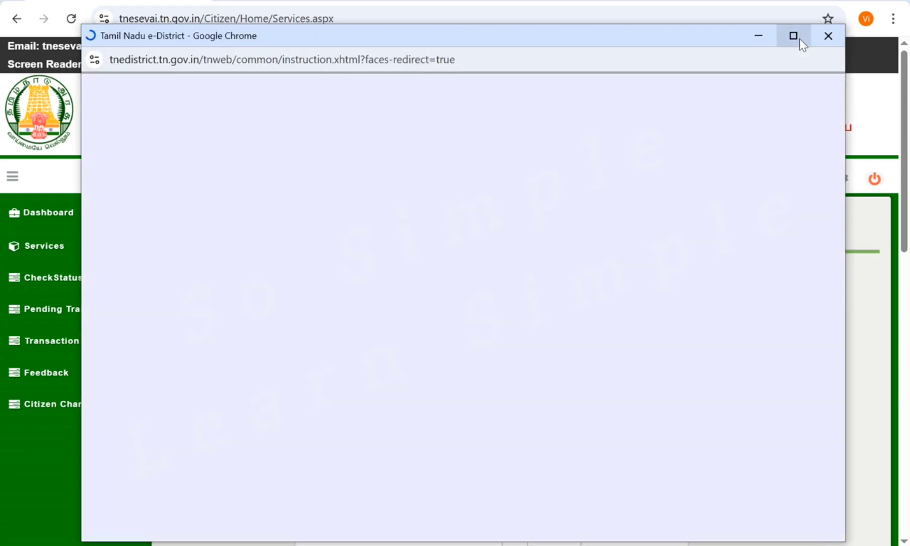
pyautogui.click(800, 39)
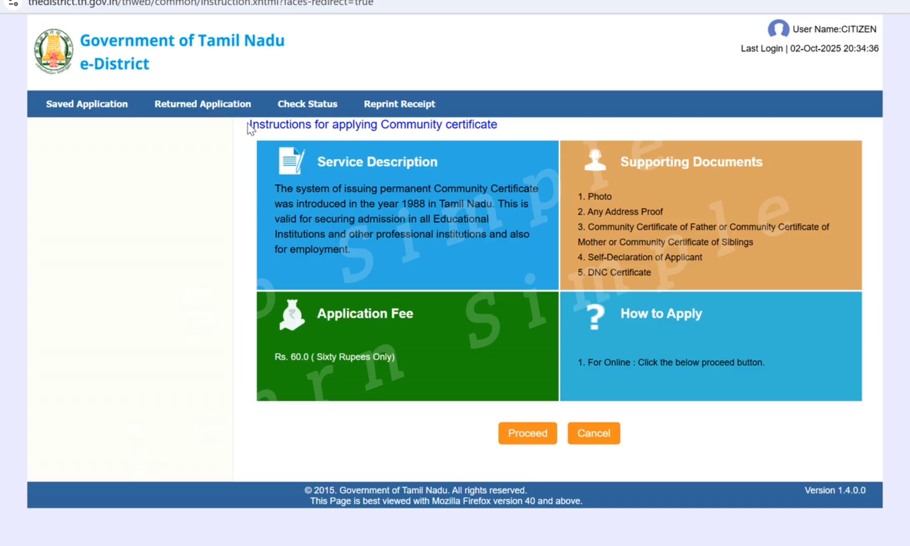
pyautogui.moveTo(248, 124); pyautogui.dragTo(500, 132)
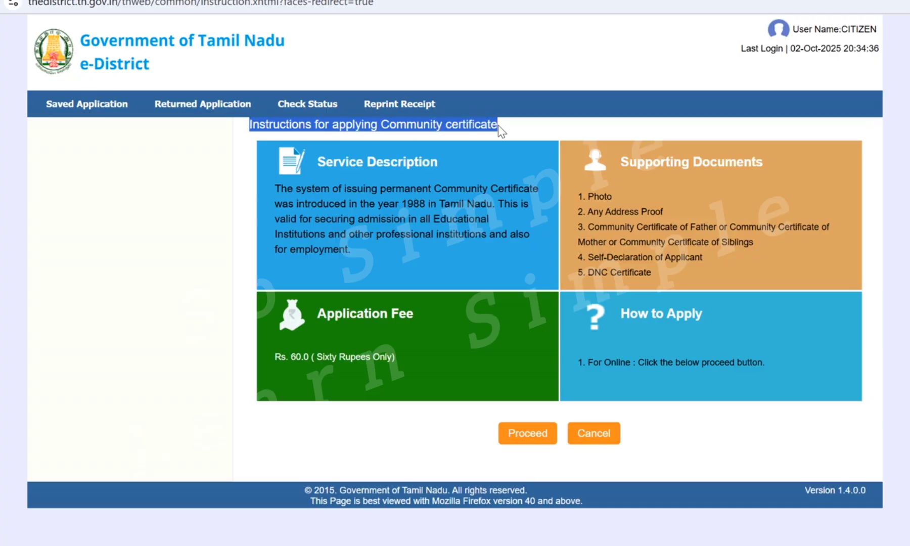
pyautogui.click(516, 445)
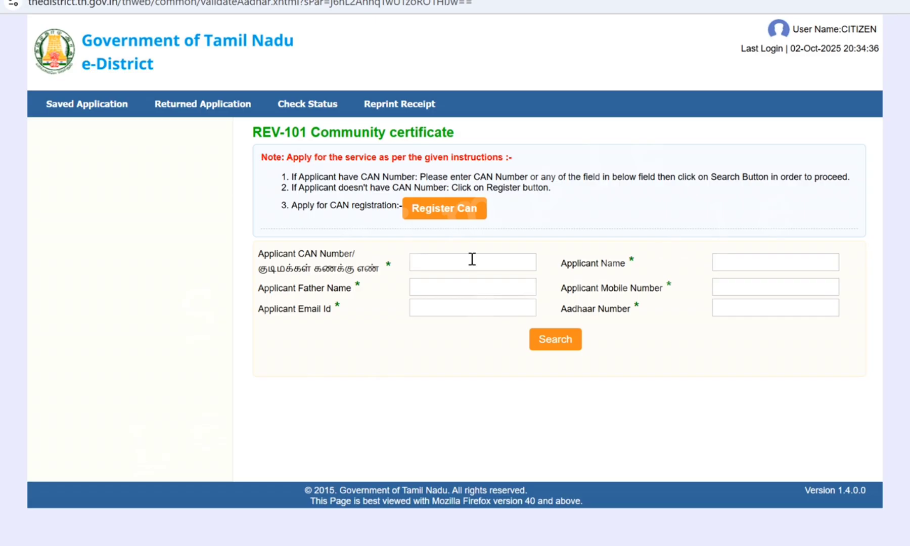
# Search for the applicant's CAN record by entering the applicant's Aadhaar number.
pyautogui.click(474, 259)
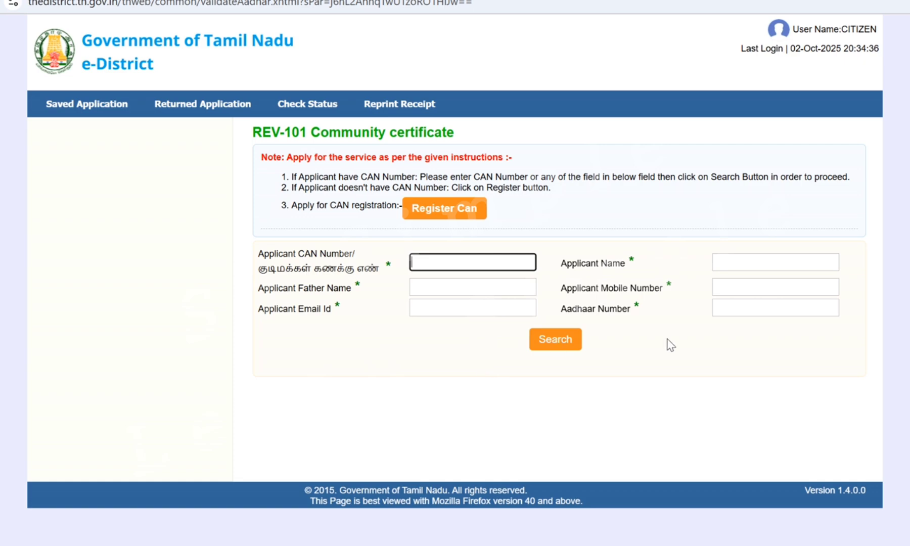
pyautogui.click(731, 310)
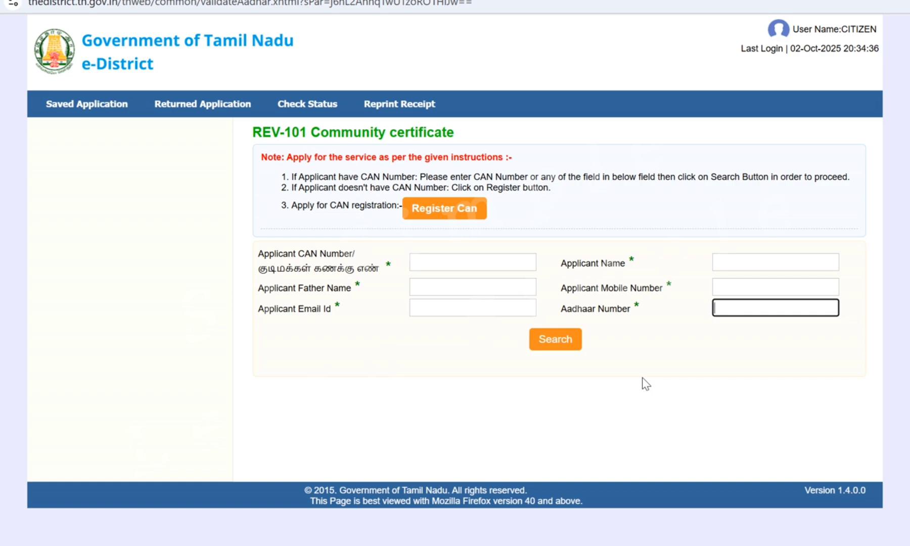
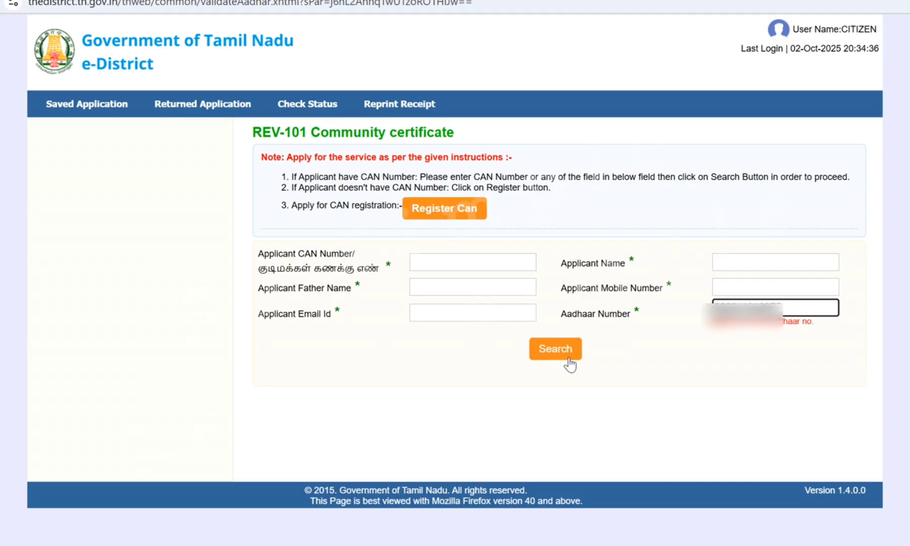
pyautogui.click(569, 360)
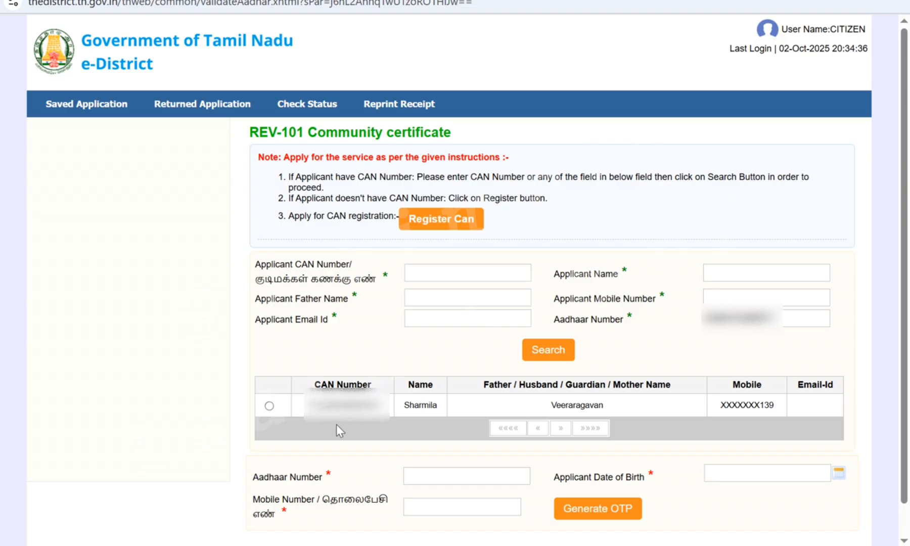
# Select the found CAN record and copy the applicant's Aadhaar number into the verification section below it.
pyautogui.click(269, 406)
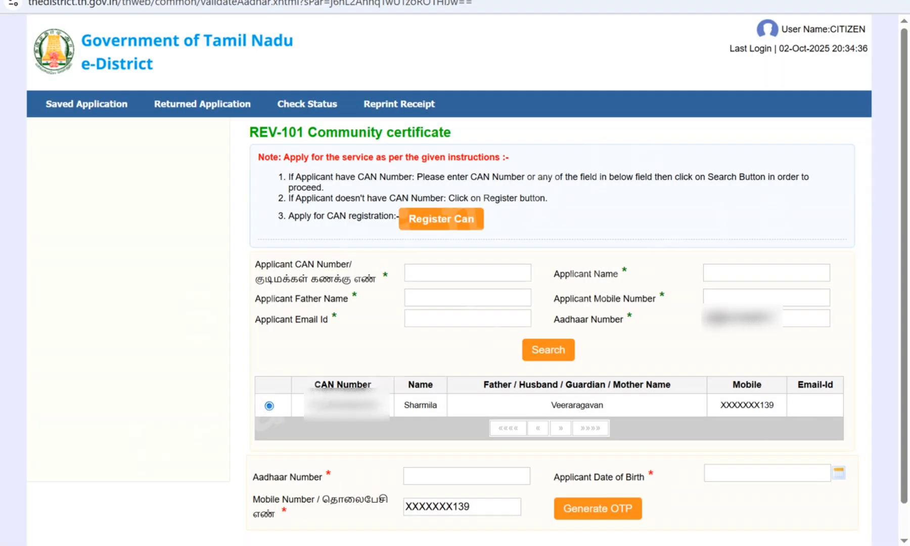
pyautogui.doubleClick(718, 320)
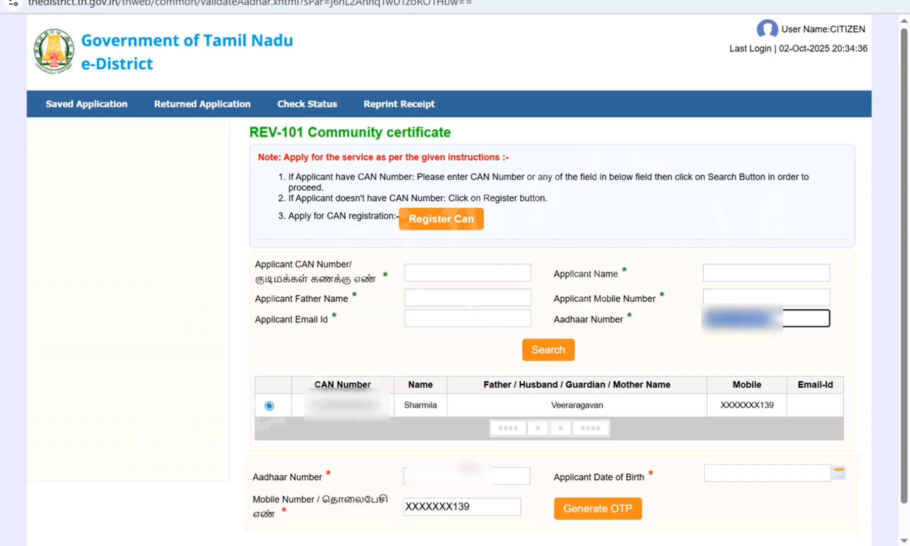
pyautogui.click(445, 477)
pyautogui.hotkey('ctrl', 'v')
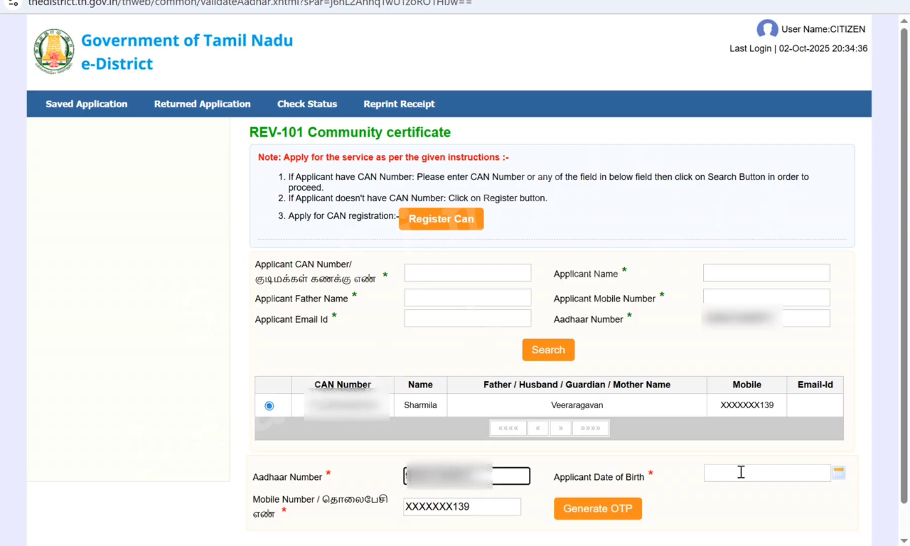
# Pick the applicant's date of birth from the calendar in the verification section.
pyautogui.click(839, 475)
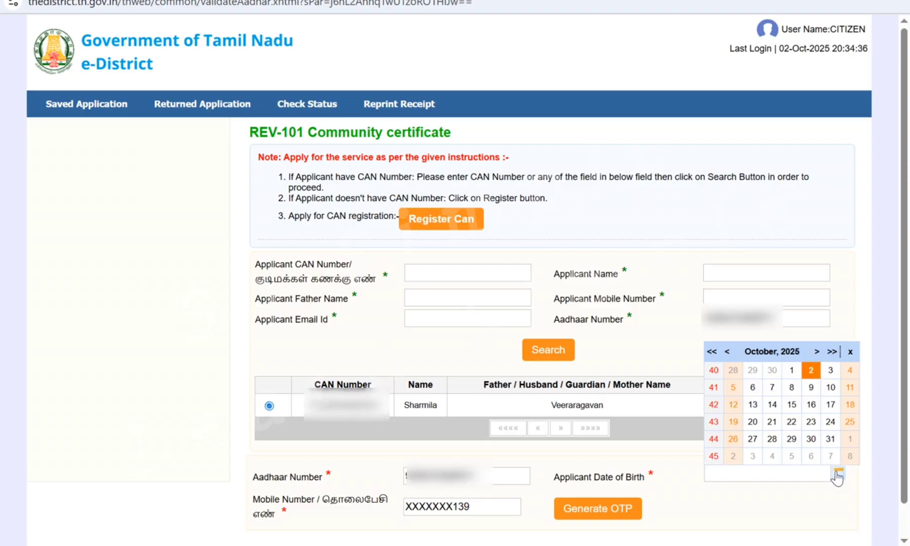
pyautogui.click(793, 357)
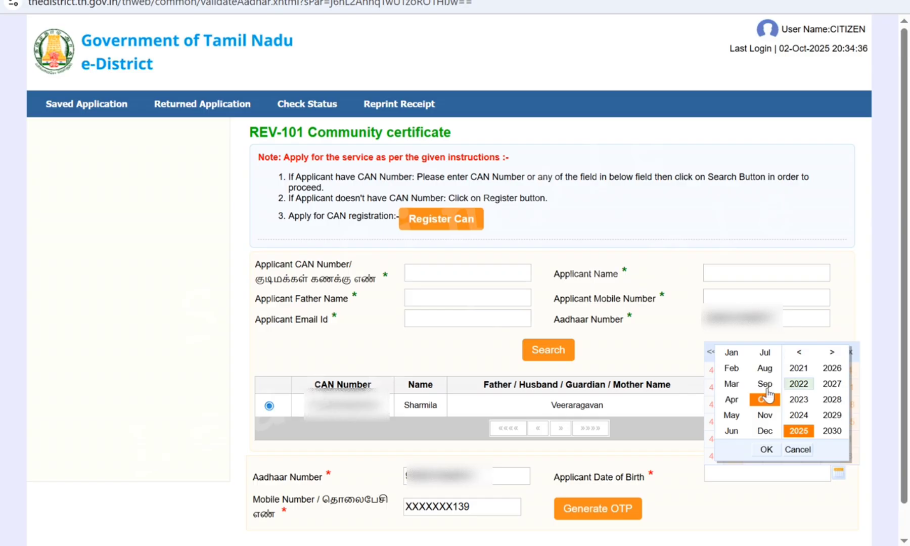
pyautogui.click(804, 353)
pyautogui.click(804, 353)
pyautogui.click(800, 353)
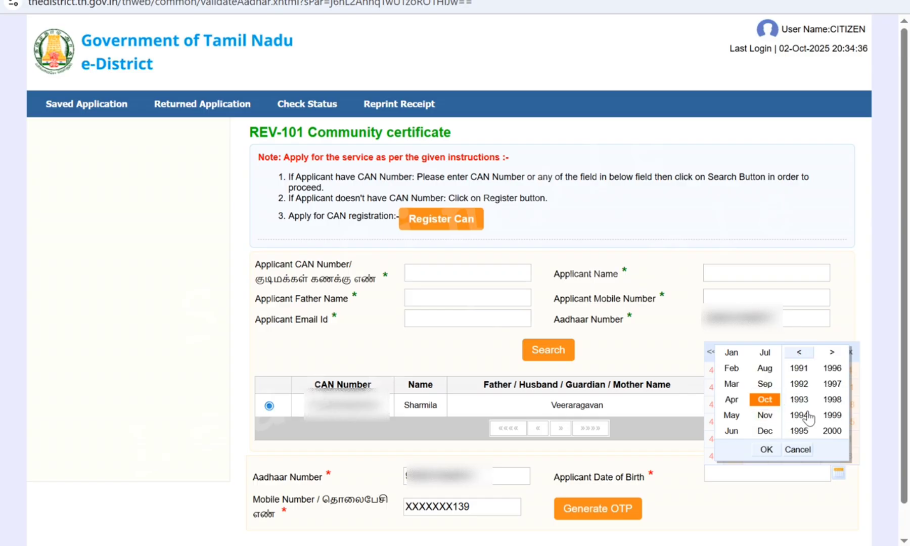
pyautogui.click(832, 368)
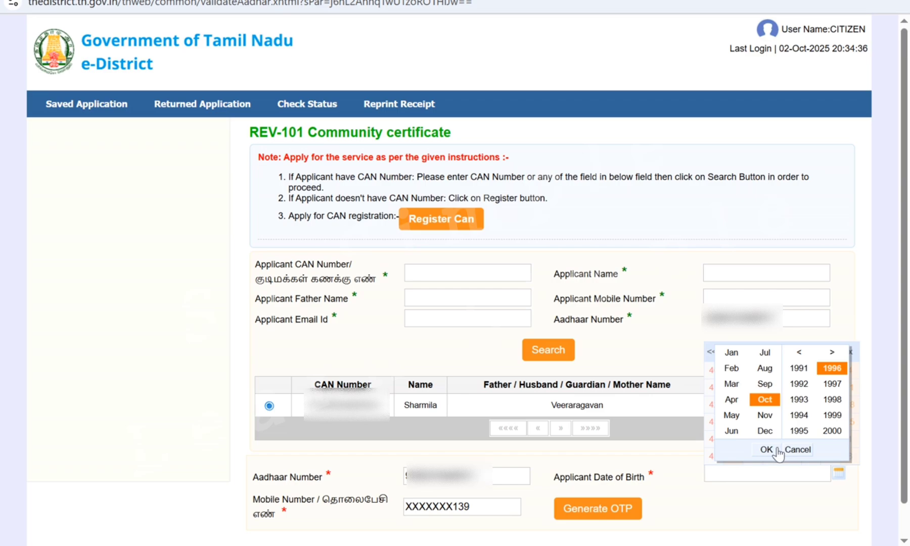
pyautogui.click(768, 450)
pyautogui.click(810, 440)
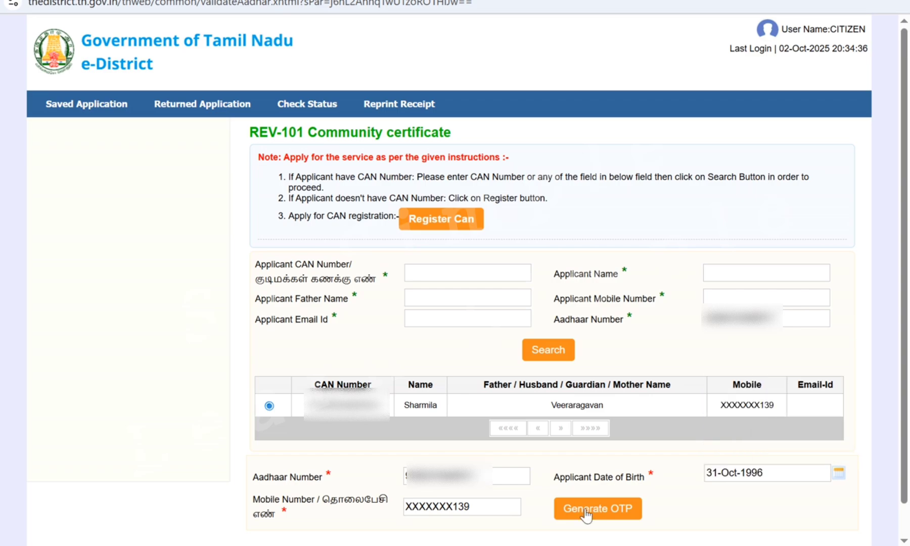
# Verify the applicant by generating, entering and confirming the OTP, and proceed to the community certificate form.
pyautogui.click(583, 509)
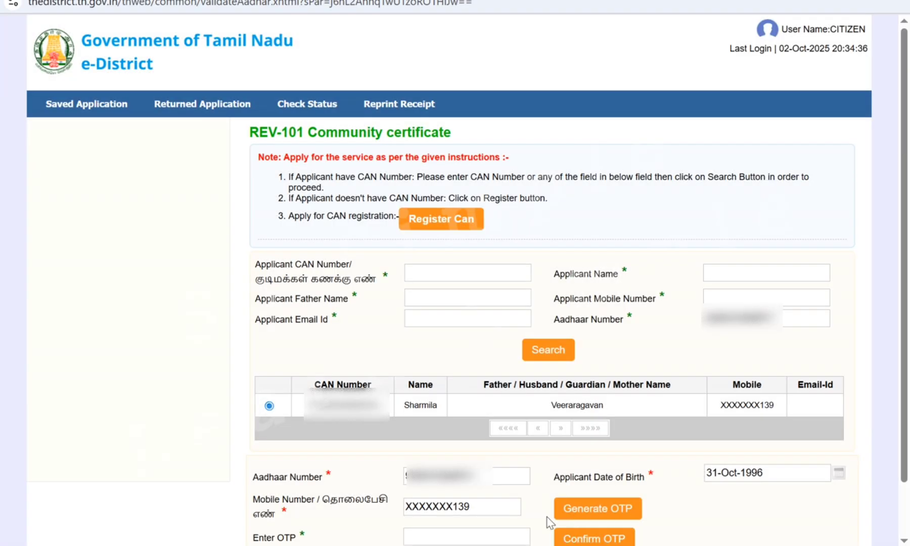
pyautogui.click(479, 538)
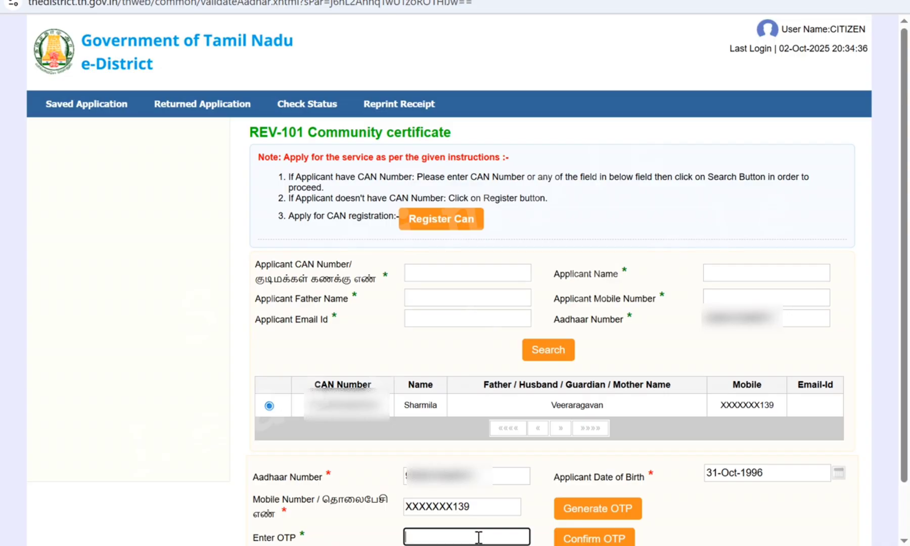
pyautogui.click(596, 539)
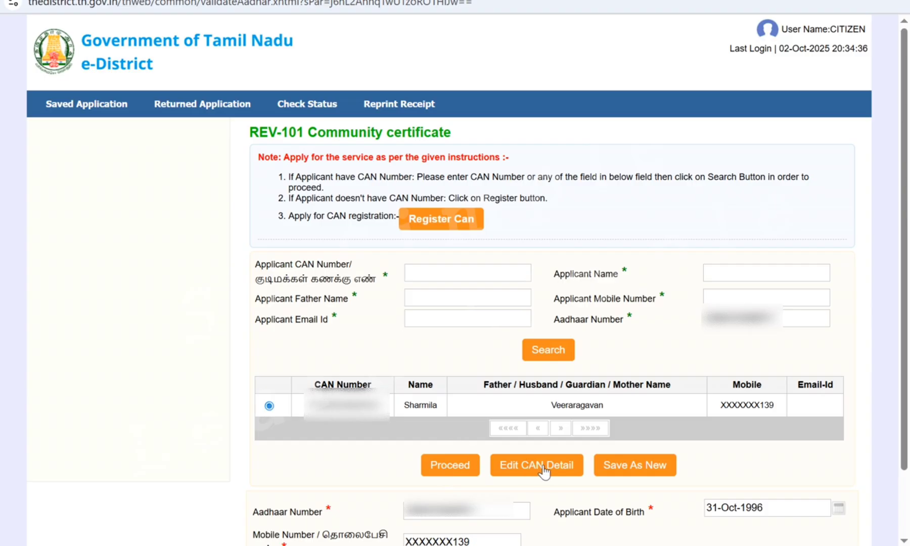
pyautogui.click(447, 468)
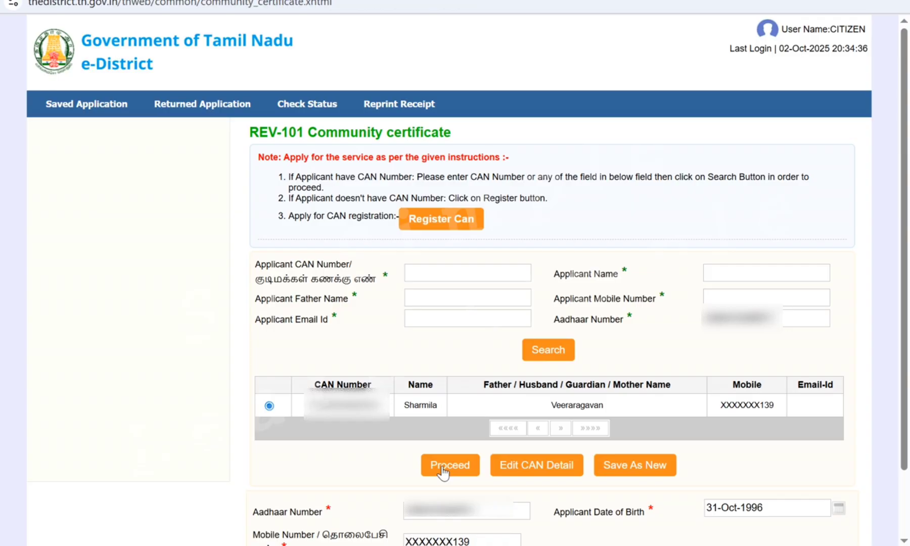
pyautogui.click(444, 471)
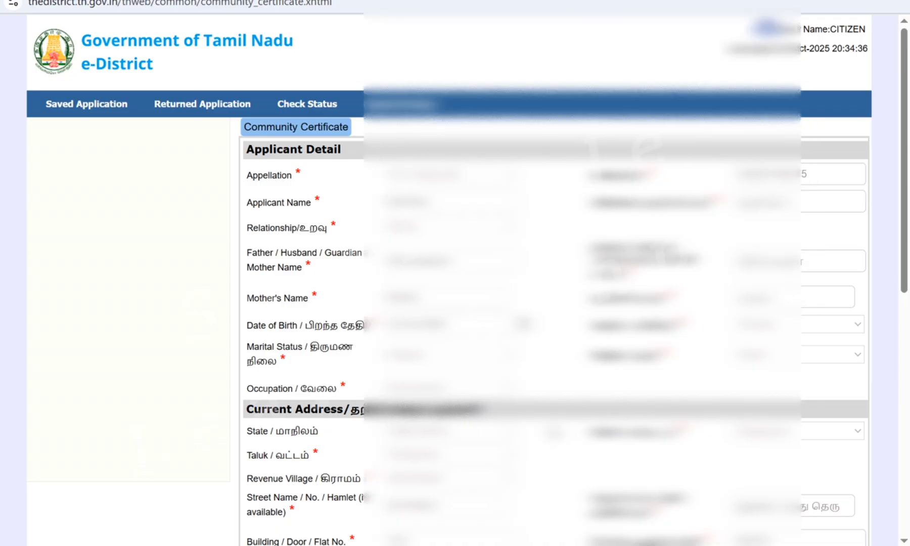
# Set the father's community to SC and the father's caste to Adi Dravida in the Form Details section.
pyautogui.scroll(-10, 304, 303)
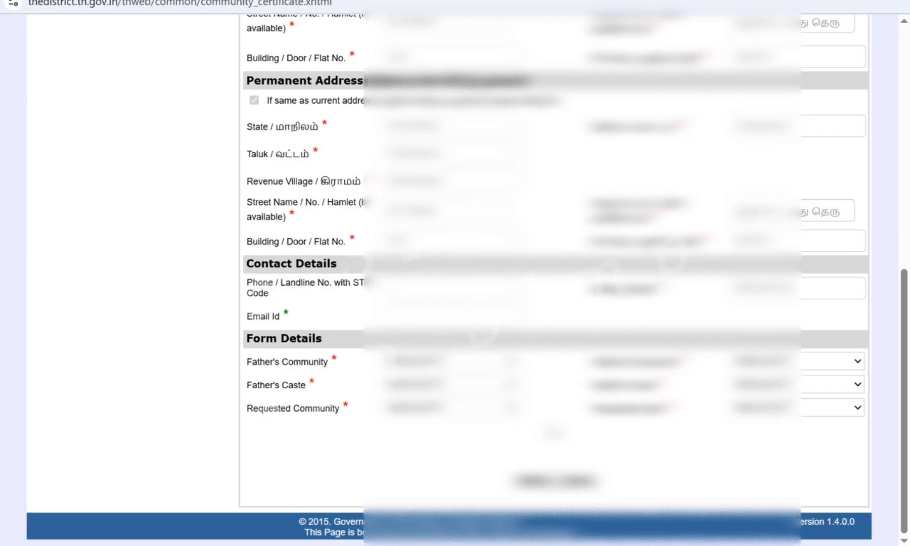
pyautogui.click(448, 362)
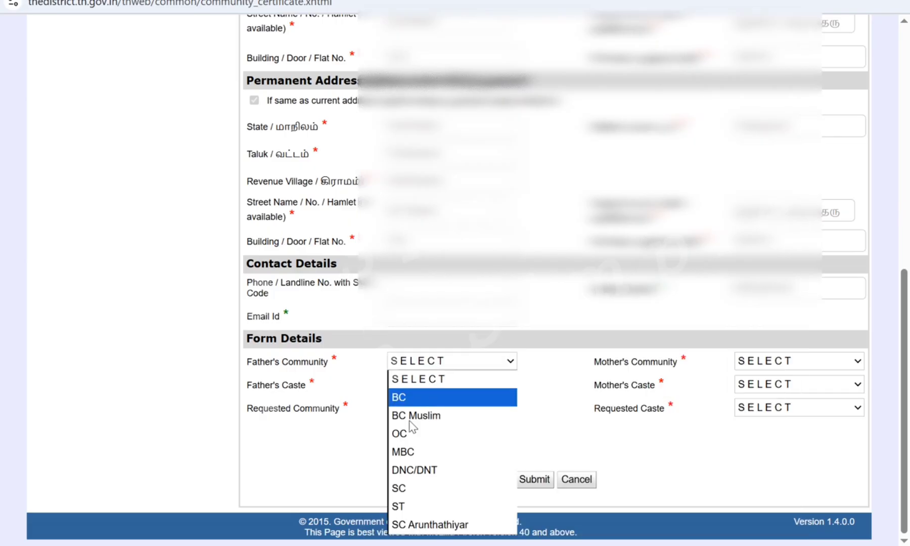
pyautogui.click(402, 494)
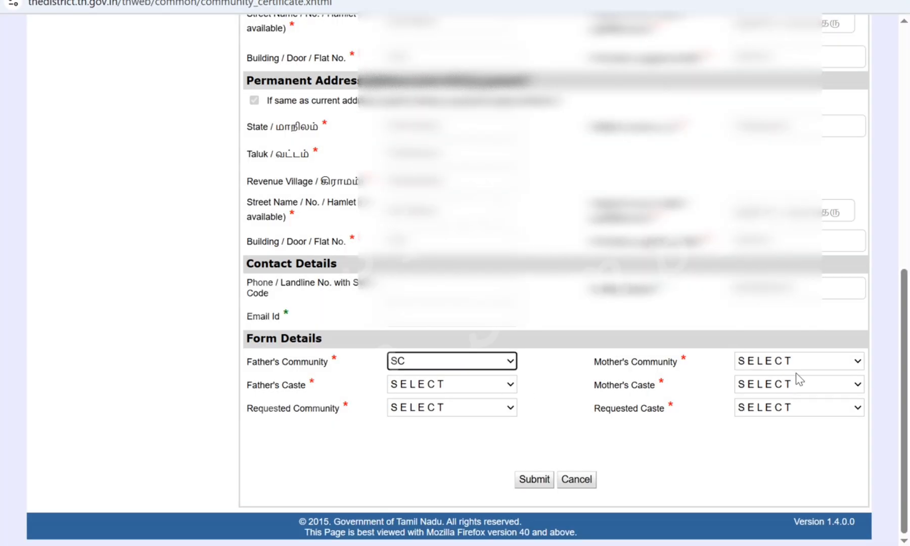
pyautogui.click(476, 391)
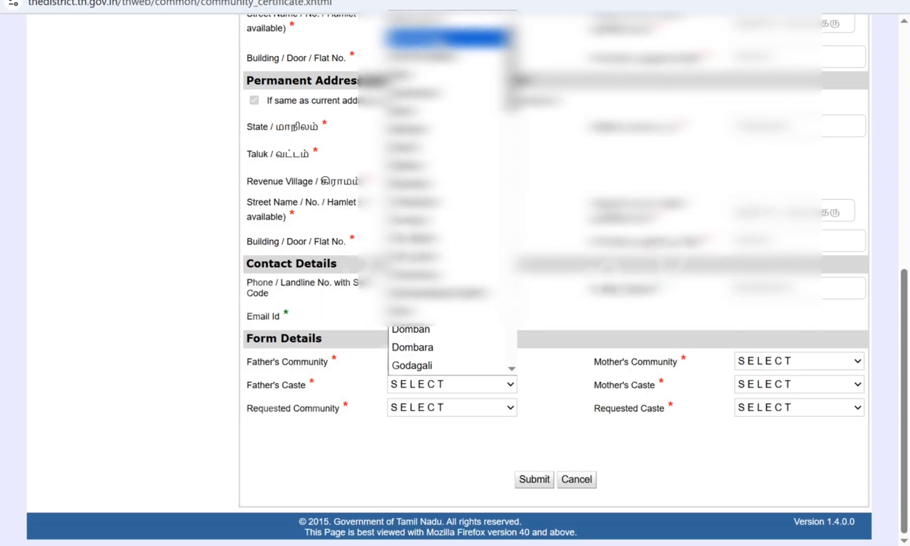
pyautogui.click(440, 39)
pyautogui.click(444, 408)
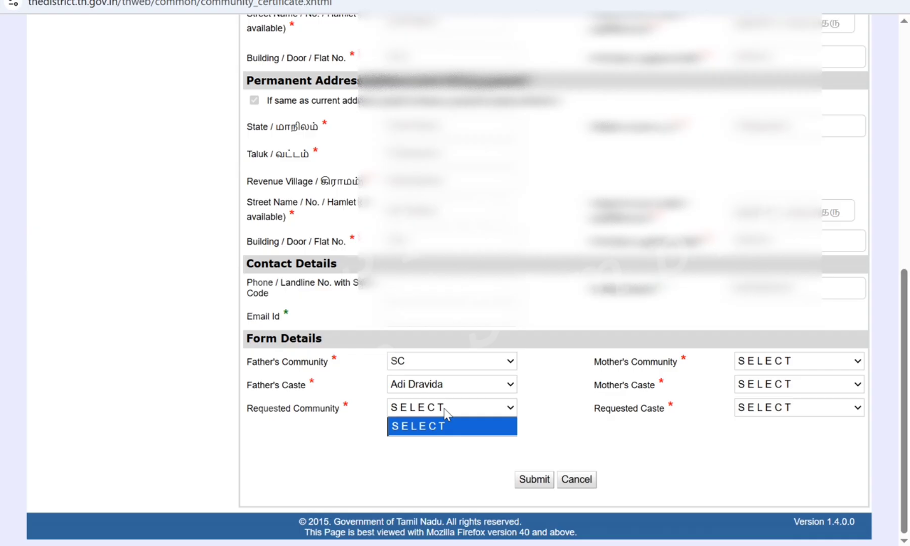
pyautogui.click(443, 411)
pyautogui.click(449, 413)
# Set the mother's community to SC and the mother's caste to Adi Dravida in the Form Details section.
pyautogui.click(764, 367)
pyautogui.click(764, 366)
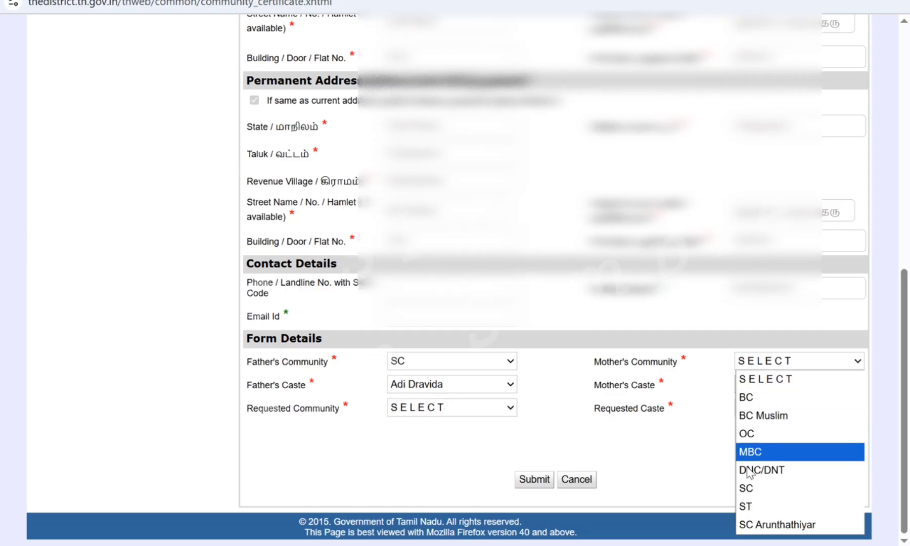
pyautogui.click(747, 488)
pyautogui.click(769, 385)
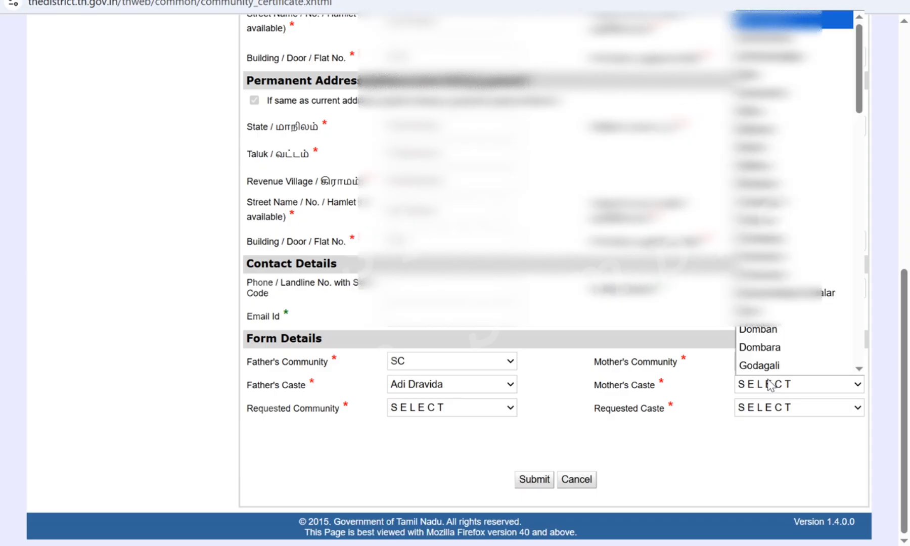
pyautogui.click(765, 38)
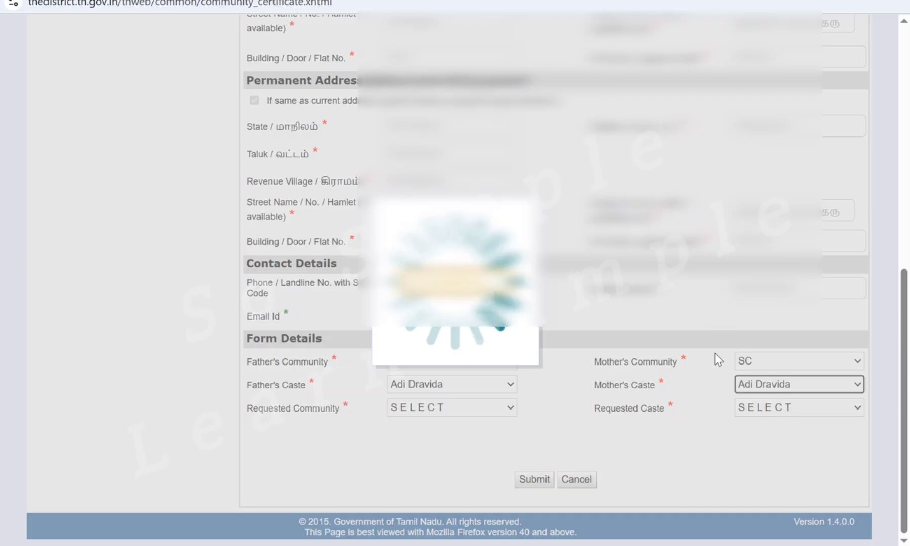
# Set the requested community to SC and the requested caste to Adi Dravida in Form Details, and submit the form.
pyautogui.click(498, 409)
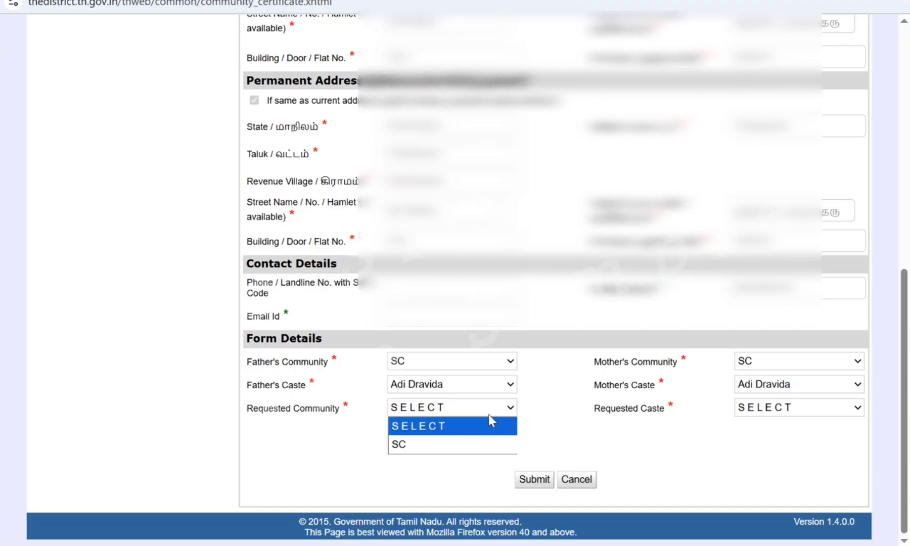
pyautogui.click(443, 446)
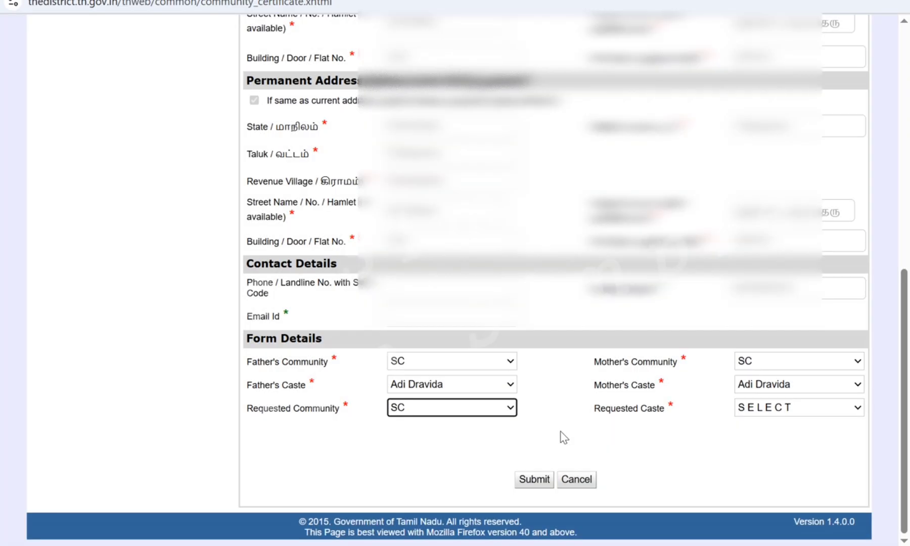
pyautogui.click(777, 412)
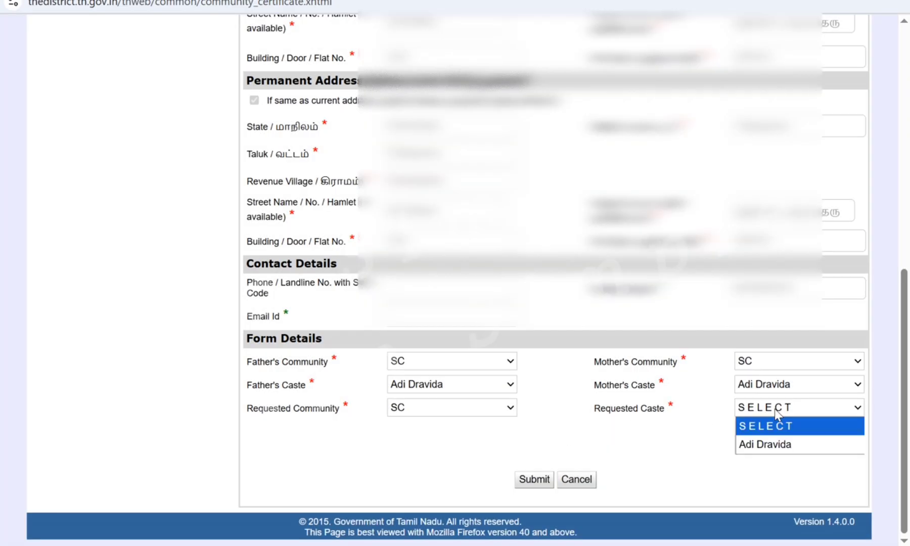
pyautogui.click(774, 444)
pyautogui.click(613, 440)
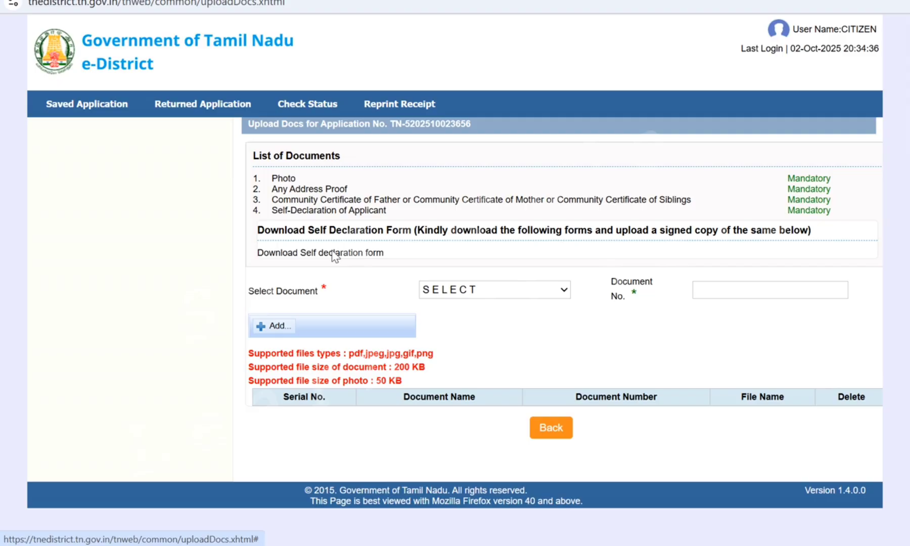
# Download the self-declaration form for the application and open the PDF to review it.
pyautogui.click(274, 254)
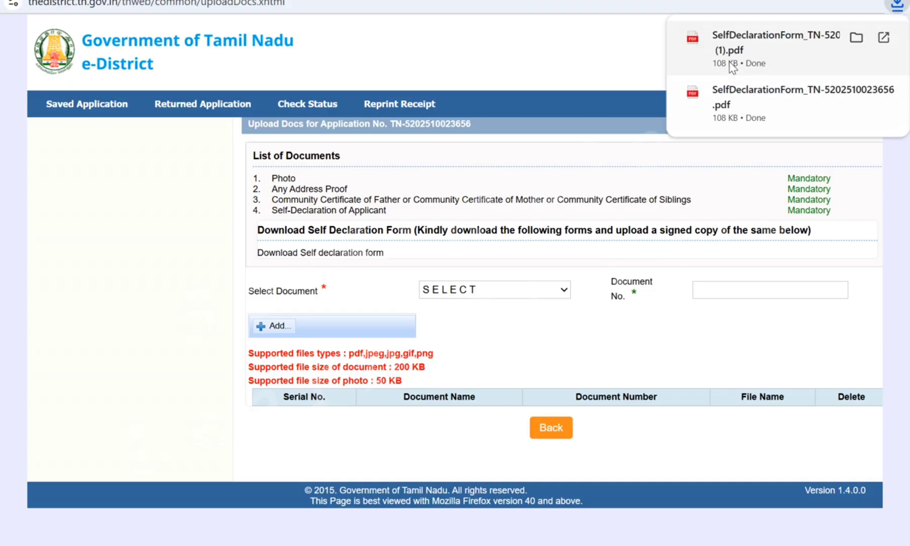
pyautogui.click(884, 93)
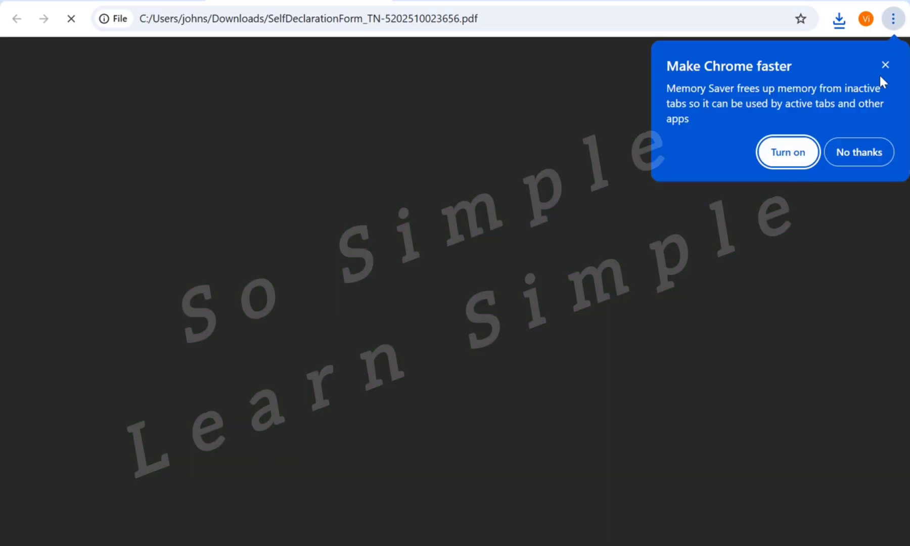
pyautogui.click(885, 64)
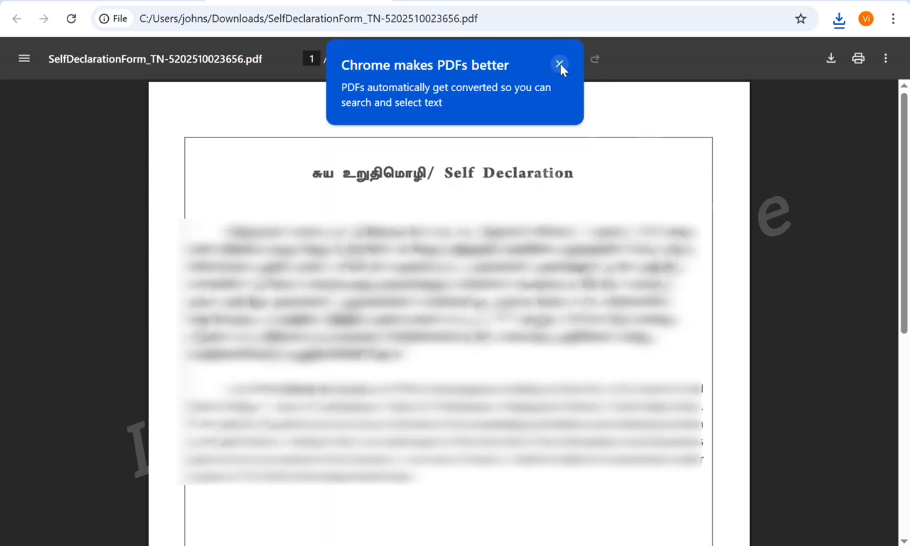
pyautogui.click(559, 64)
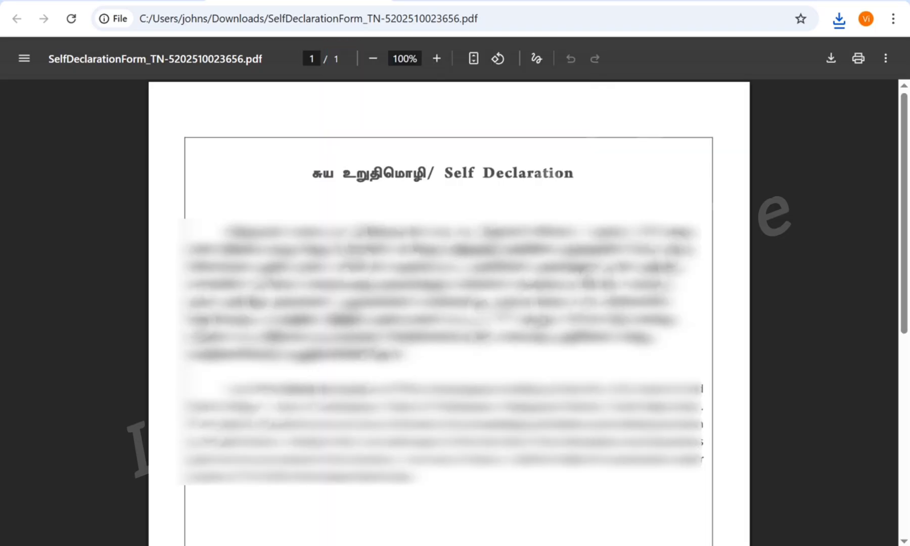
pyautogui.scroll(-6, 450, 304)
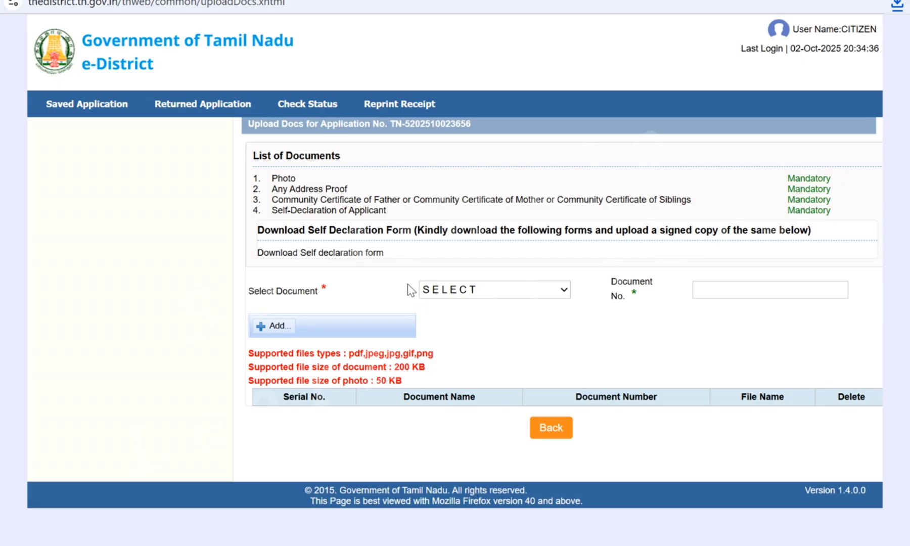
# Upload the applicant's photo as the Photo document with document number 01.
pyautogui.click(479, 296)
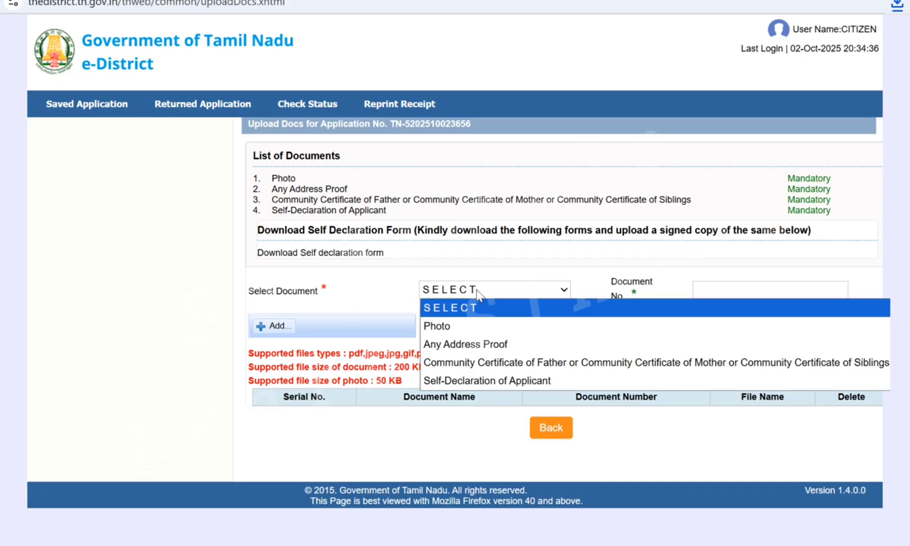
pyautogui.click(468, 325)
pyautogui.click(703, 293)
pyautogui.click(767, 322)
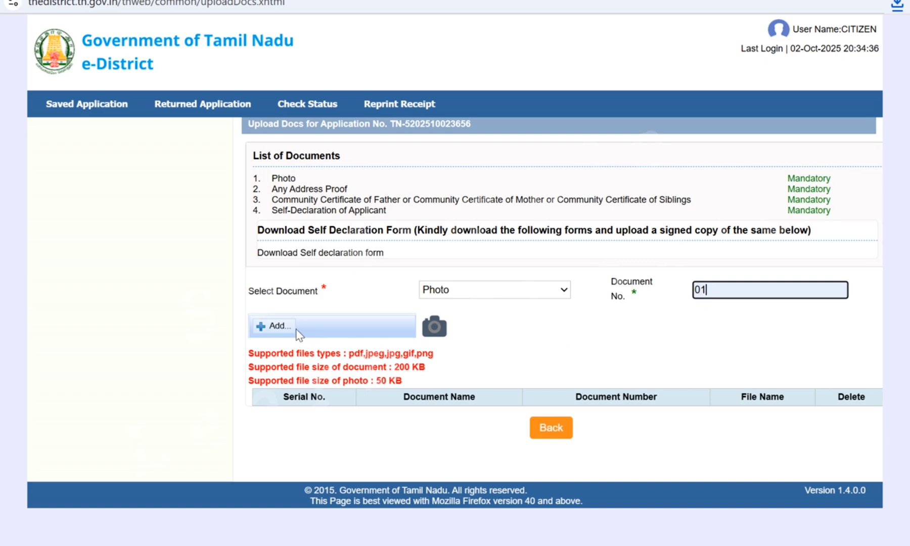
pyautogui.click(282, 330)
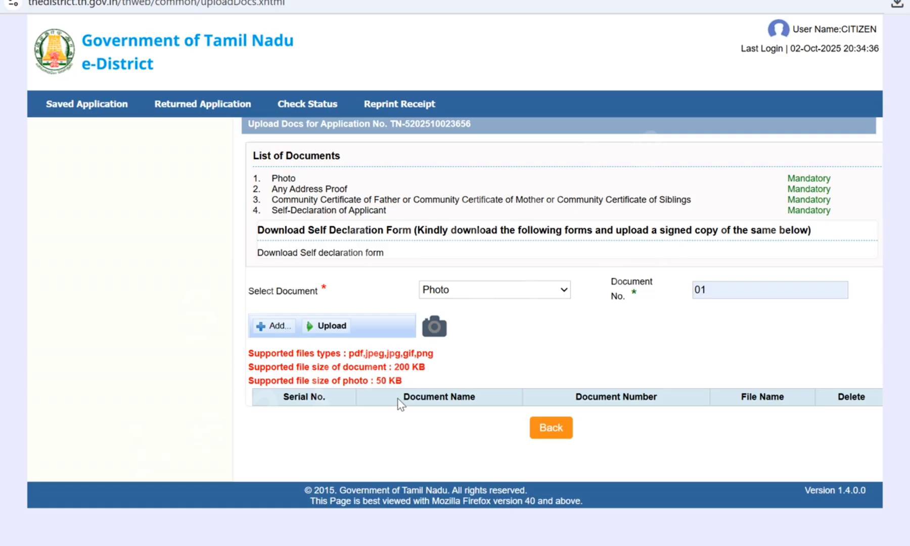
pyautogui.click(324, 329)
# Upload a file as the Any Address Proof document with document number 02.
pyautogui.click(508, 296)
pyautogui.click(474, 345)
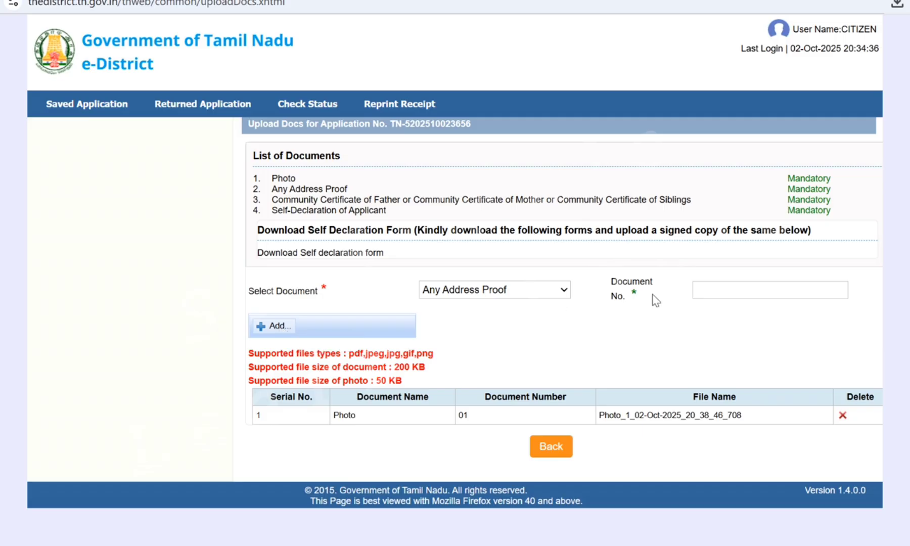
pyautogui.click(711, 290)
pyautogui.click(769, 349)
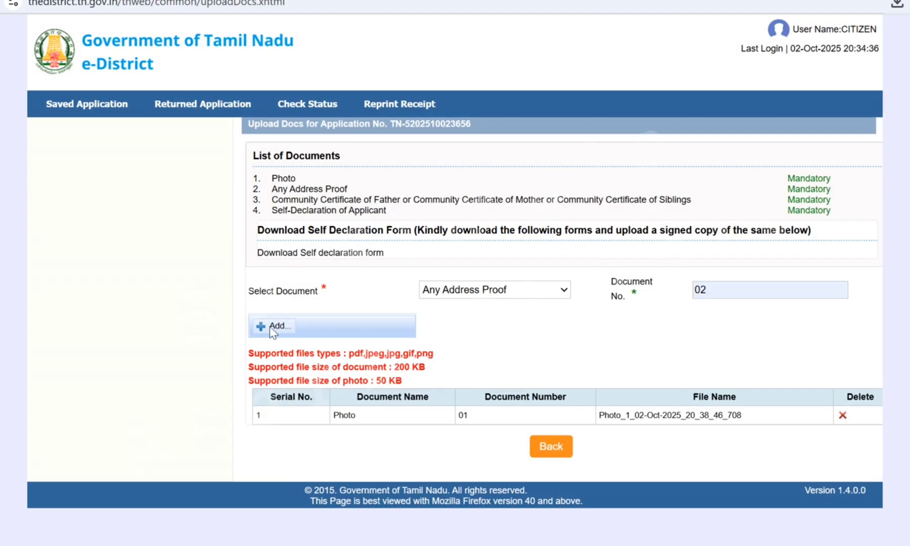
pyautogui.click(270, 327)
pyautogui.click(326, 327)
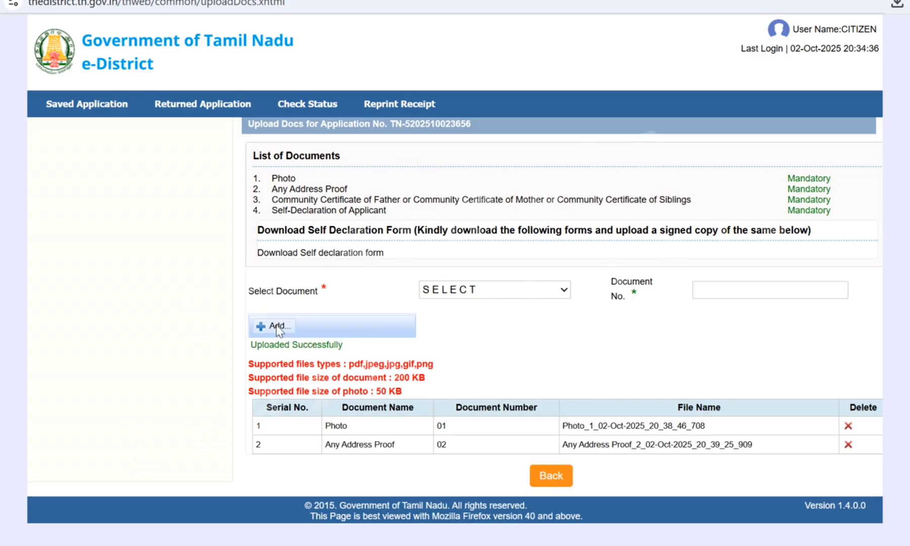
# Upload the file IL India Induction Locations as the father's, mother's or siblings' community certificate with document number 98.
pyautogui.click(445, 293)
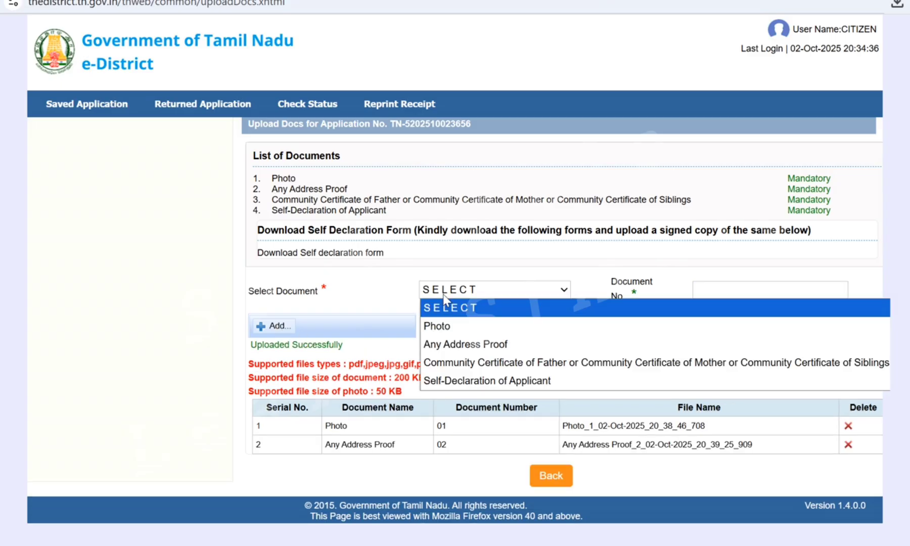
pyautogui.click(462, 364)
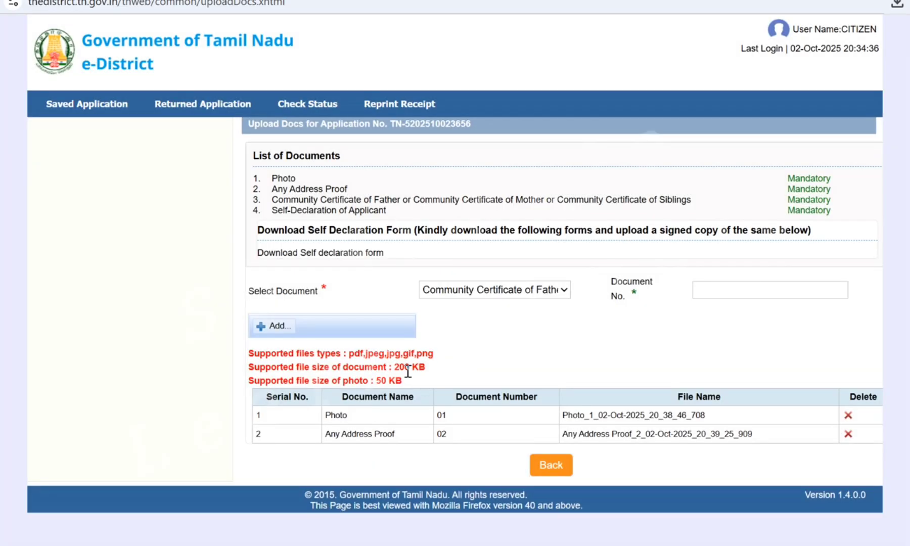
pyautogui.click(768, 289)
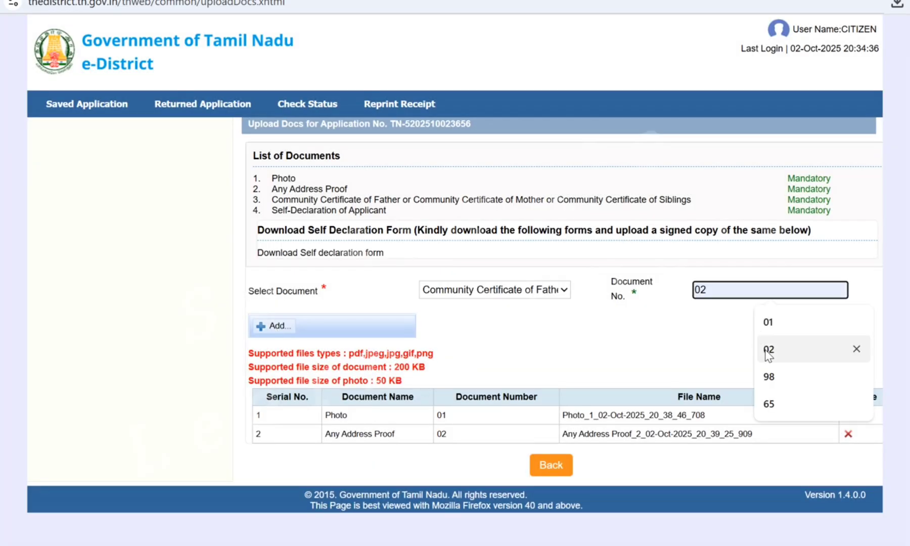
pyautogui.click(773, 376)
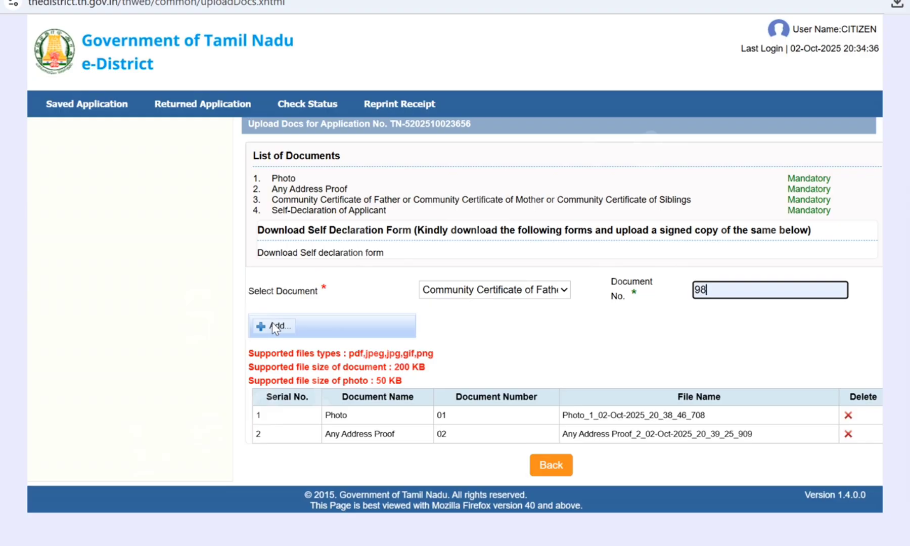
pyautogui.click(274, 327)
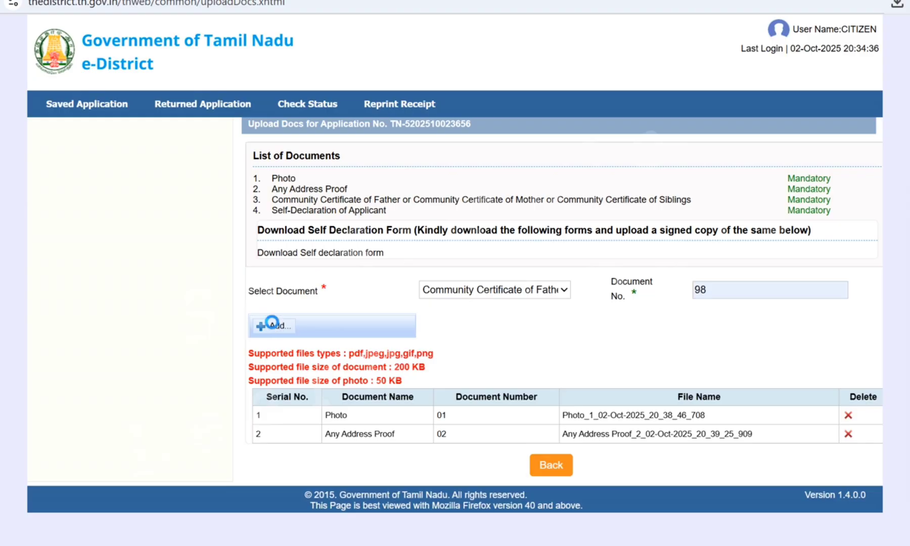
pyautogui.click(274, 328)
pyautogui.click(401, 269)
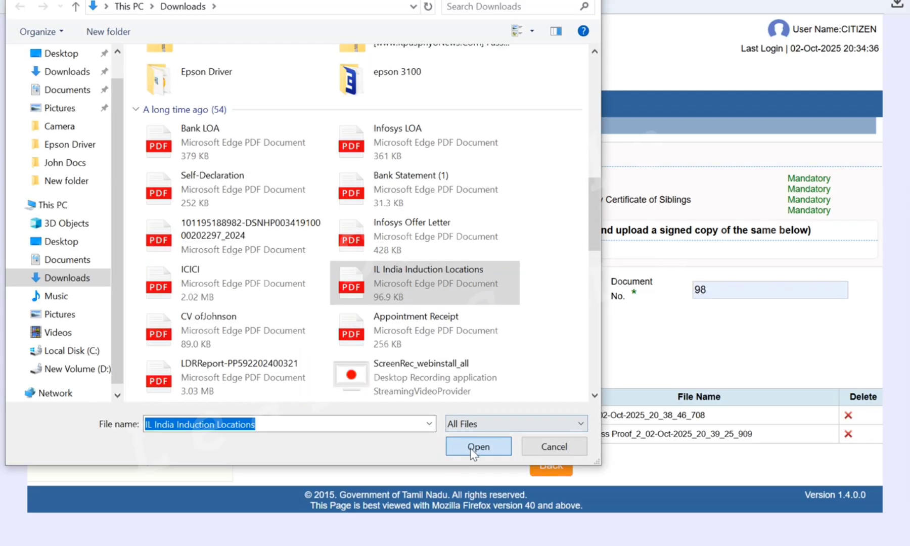
pyautogui.click(472, 447)
pyautogui.click(311, 329)
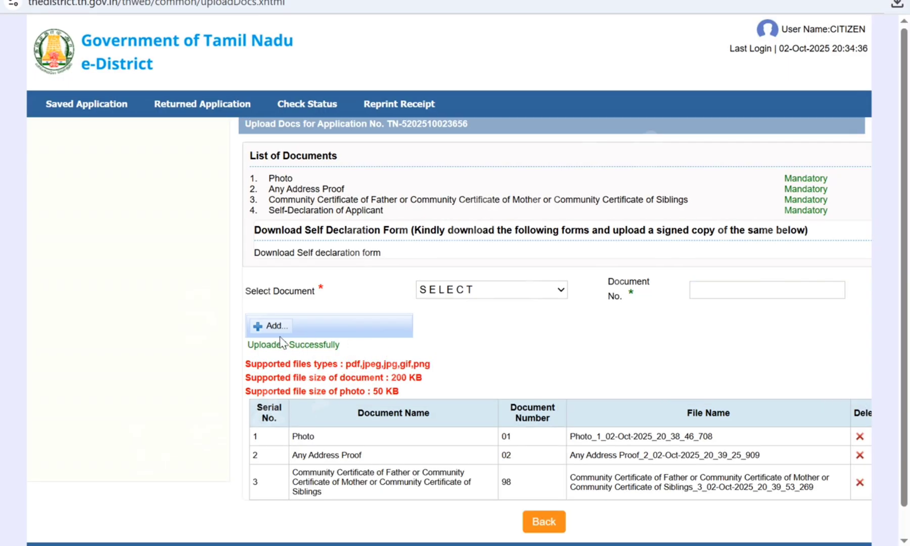
# Upload the file Bank Statement (1) as the Self-Declaration of Applicant document with document number 65.
pyautogui.click(491, 290)
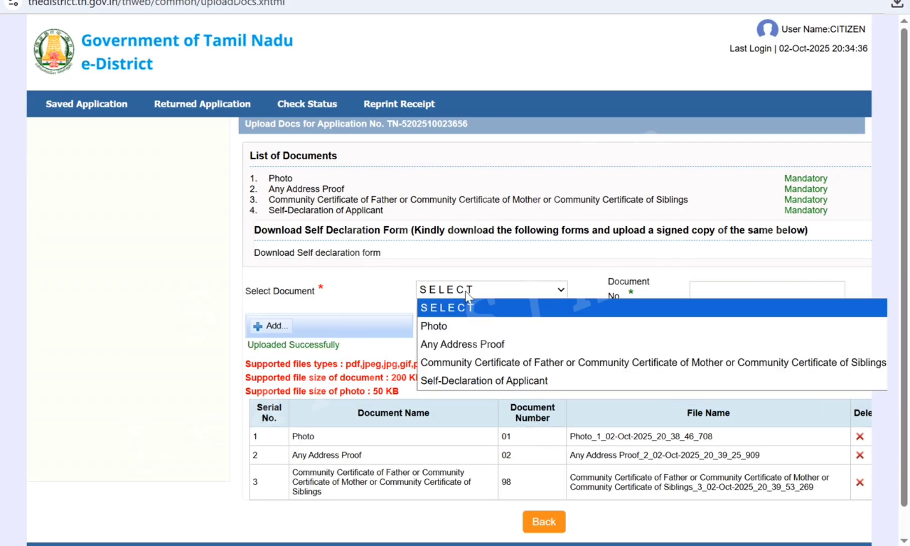
pyautogui.click(461, 382)
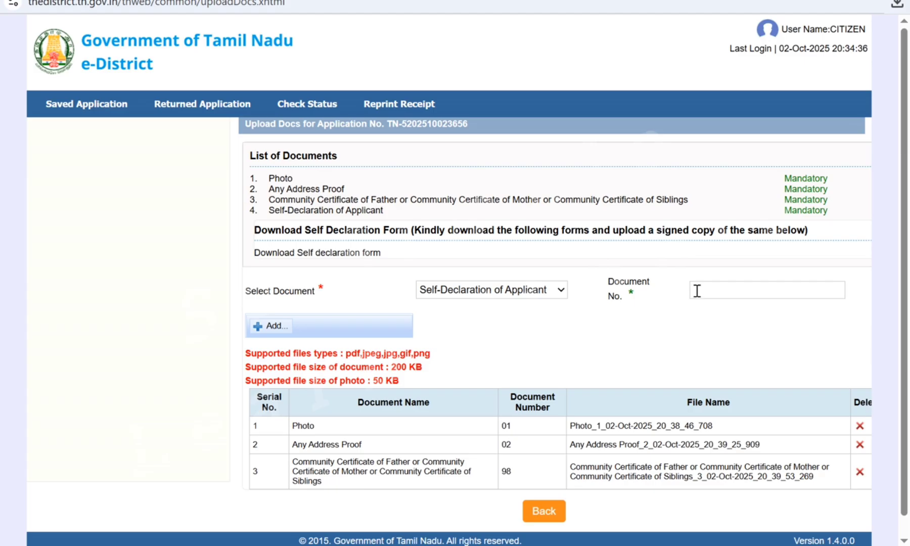
pyautogui.click(695, 290)
pyautogui.click(761, 403)
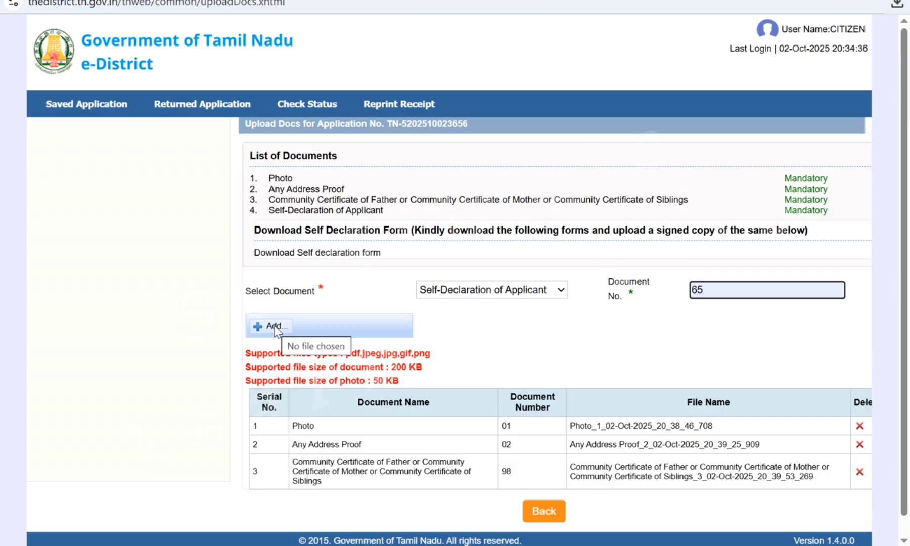
pyautogui.click(276, 329)
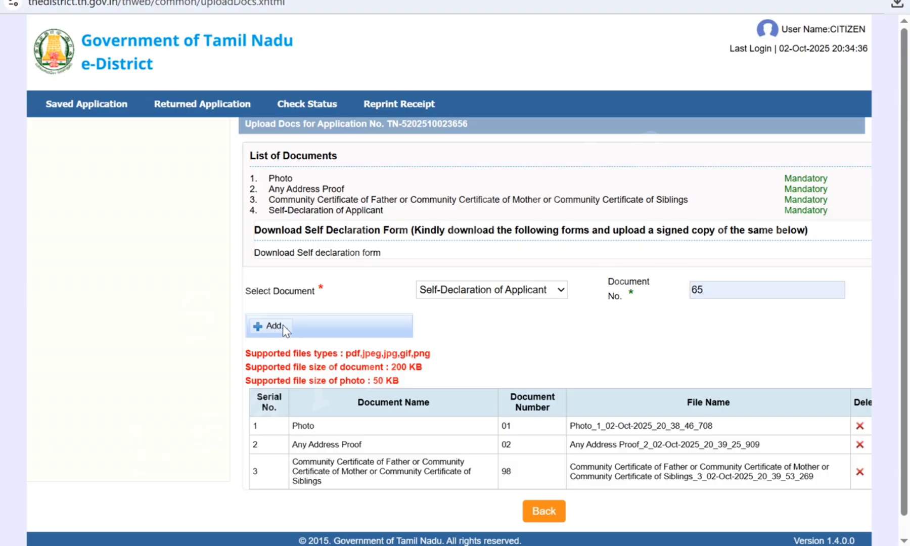
pyautogui.click(405, 182)
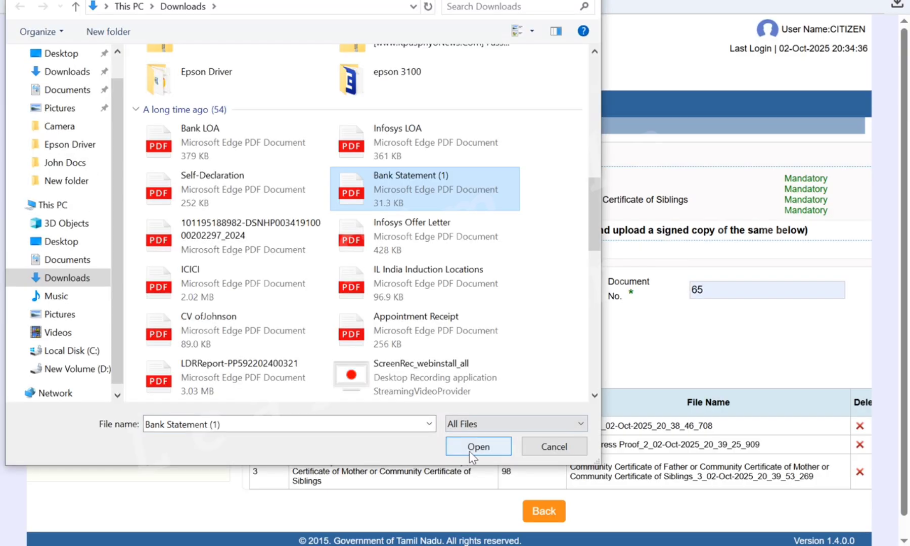
pyautogui.click(476, 447)
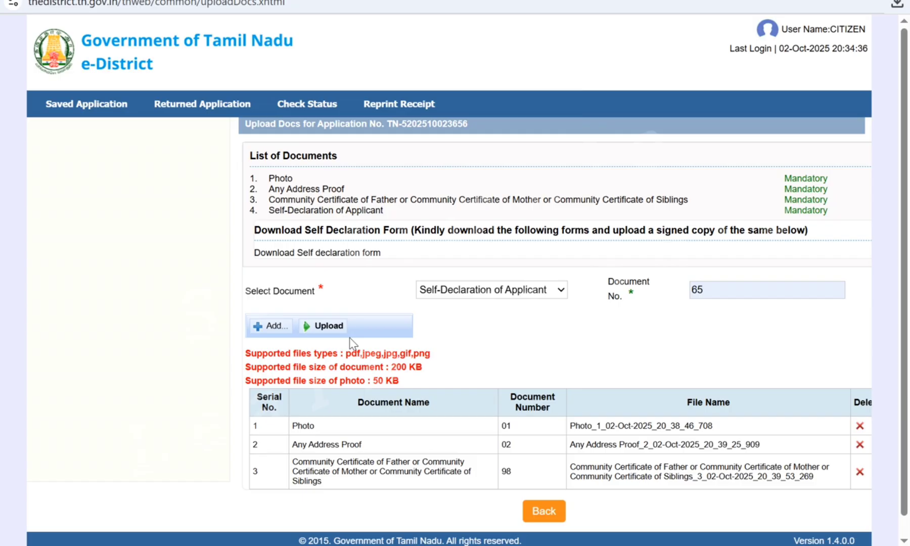
pyautogui.click(323, 326)
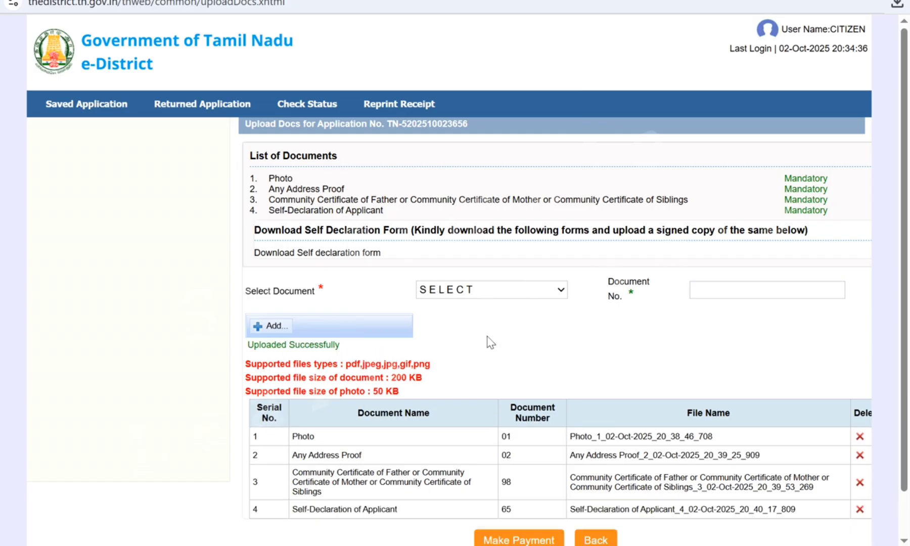
# Proceed to payment for the application, agree to the terms and conditions, and continue to the payment gateway.
pyautogui.scroll(-2, 491, 343)
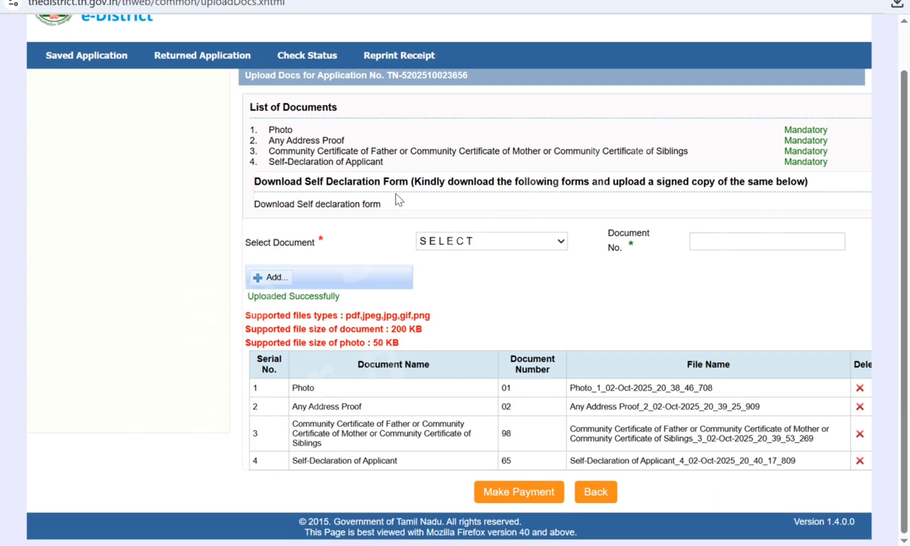
pyautogui.click(519, 493)
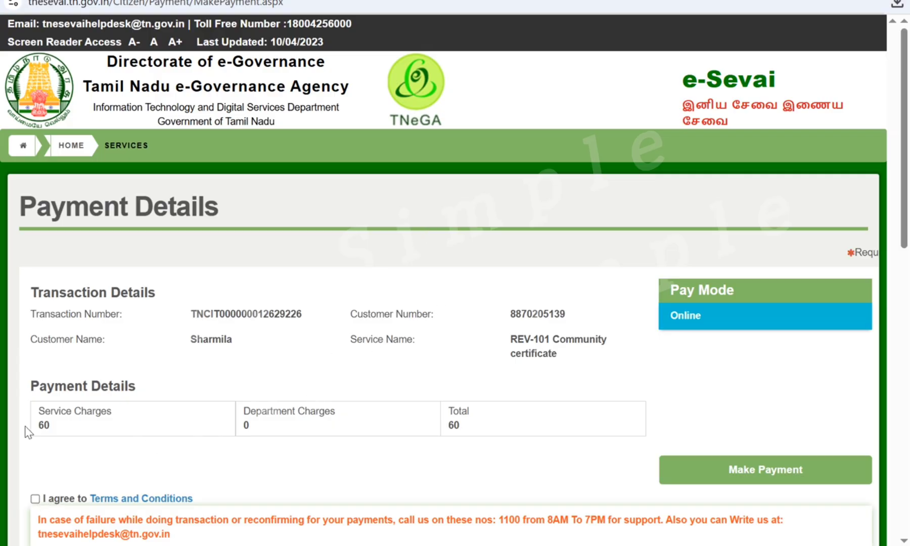
pyautogui.moveTo(37, 429); pyautogui.dragTo(99, 429)
pyautogui.click(108, 423)
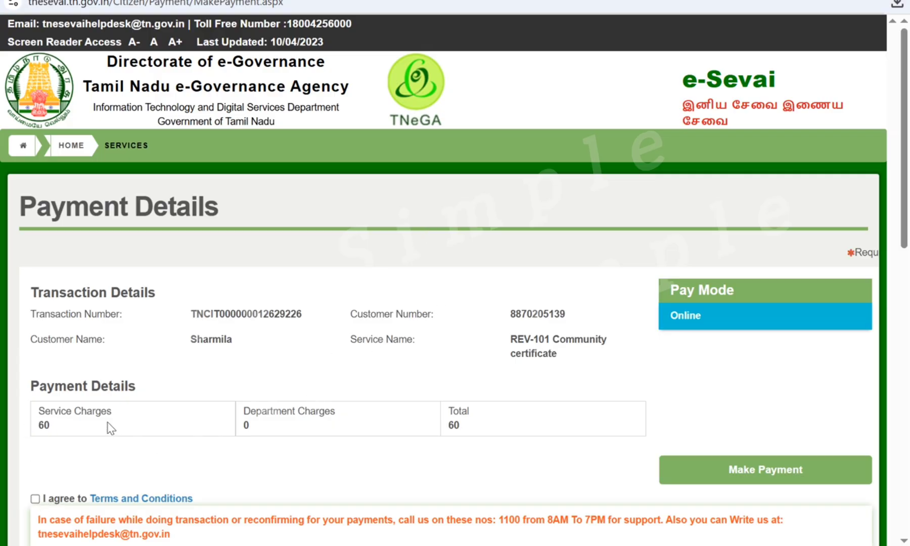
pyautogui.click(36, 499)
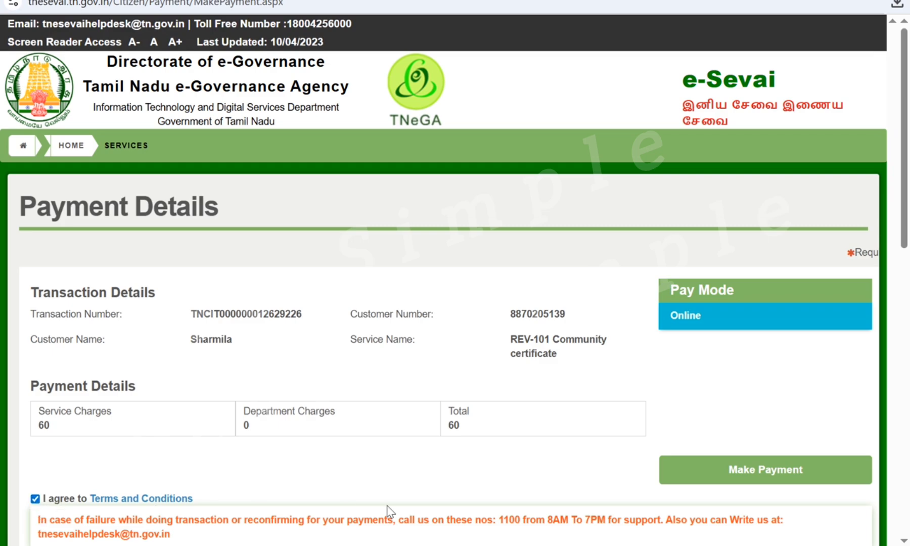
pyautogui.click(707, 470)
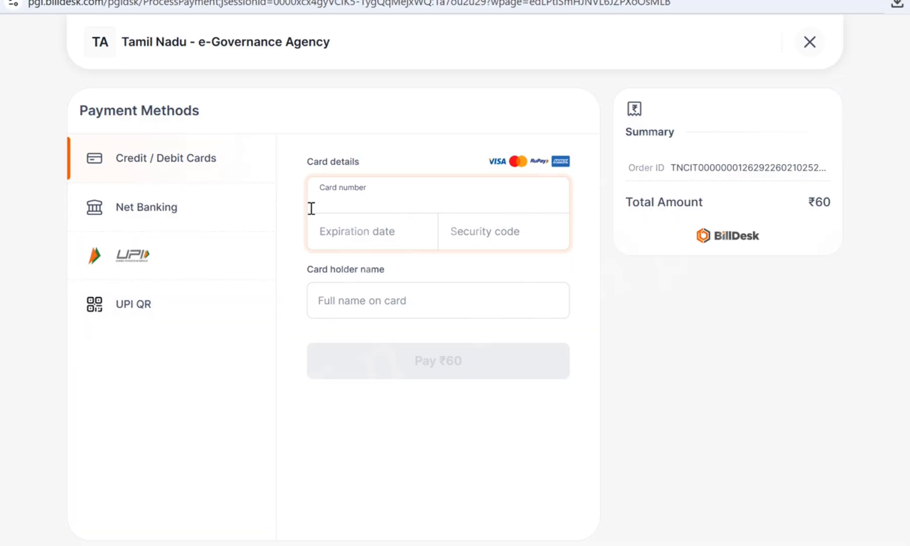
# View the Net Banking and UPI payment options, and choose UPI QR as the payment method.
pyautogui.click(201, 218)
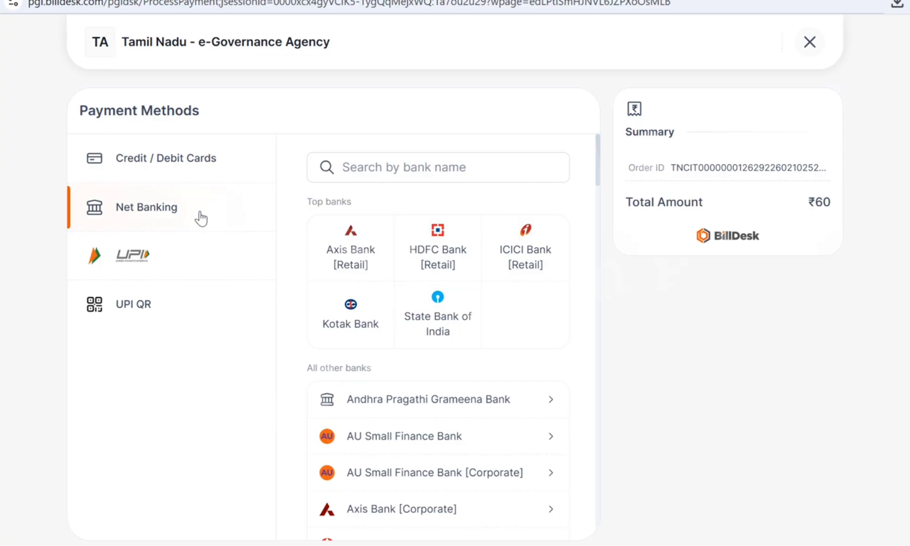
pyautogui.click(171, 255)
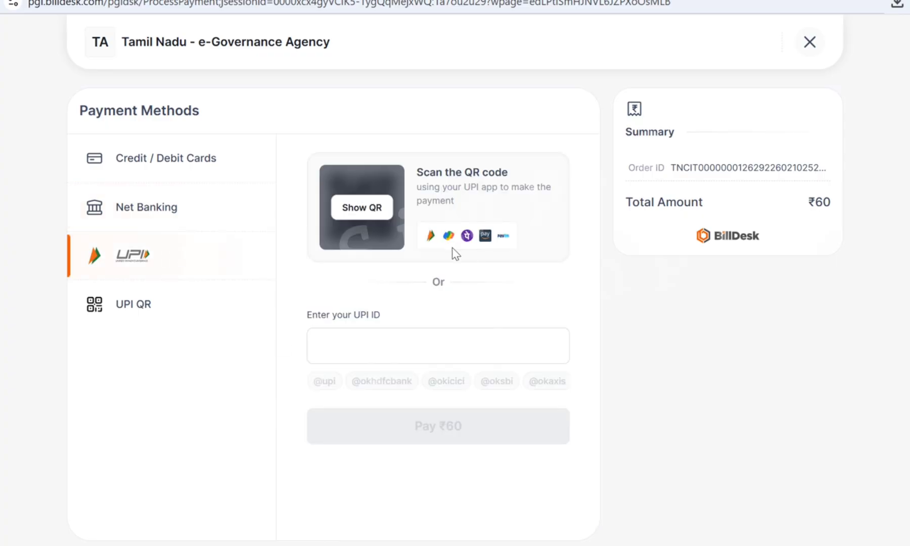
pyautogui.click(145, 310)
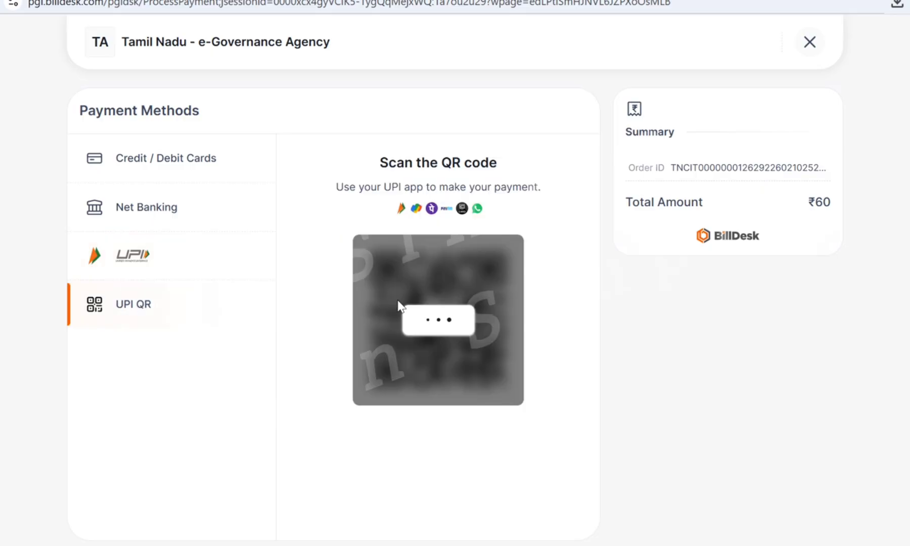